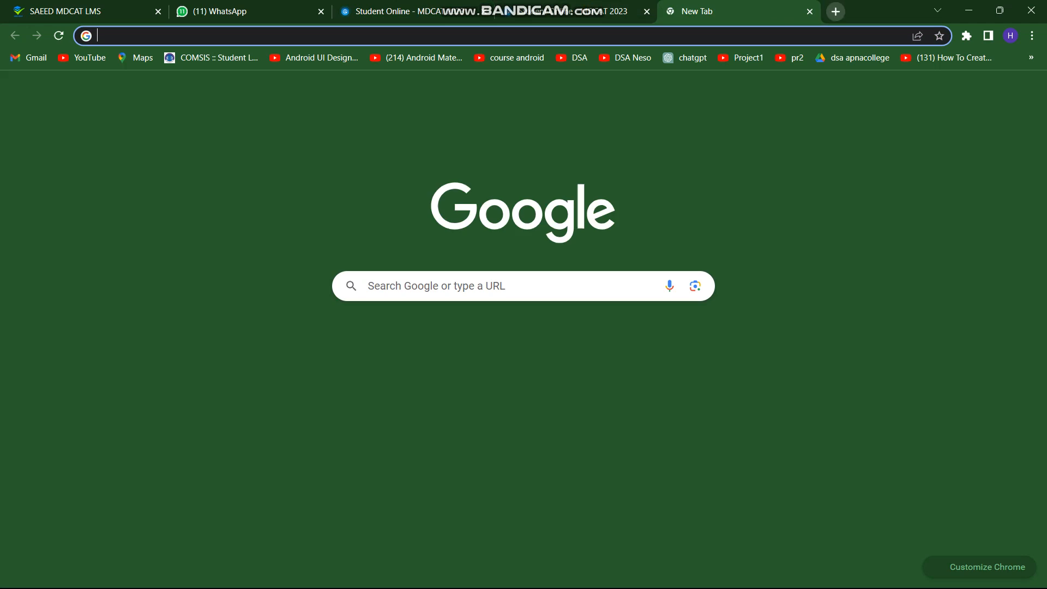
Open pmdcportal.com in a new Chrome tab and switch to the Student Online login tab
click(672, 11)
text(pm)
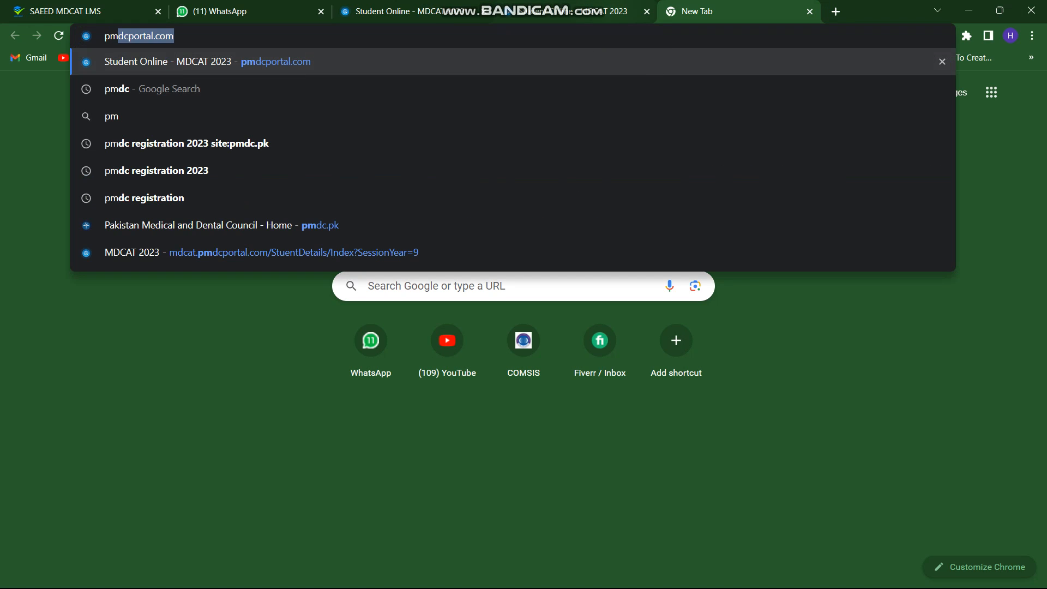
key(Right)
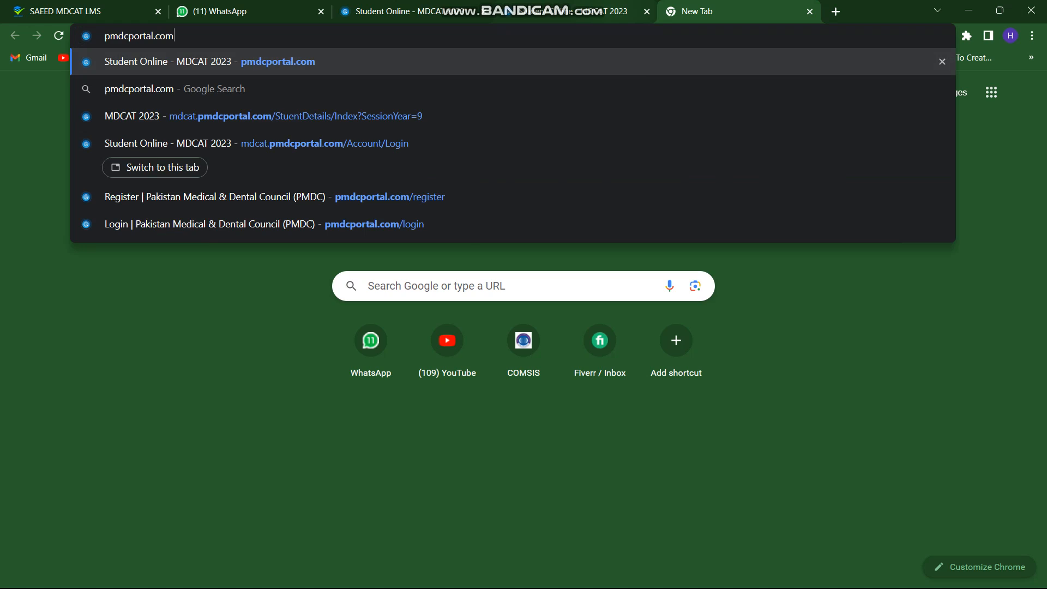
key(Return)
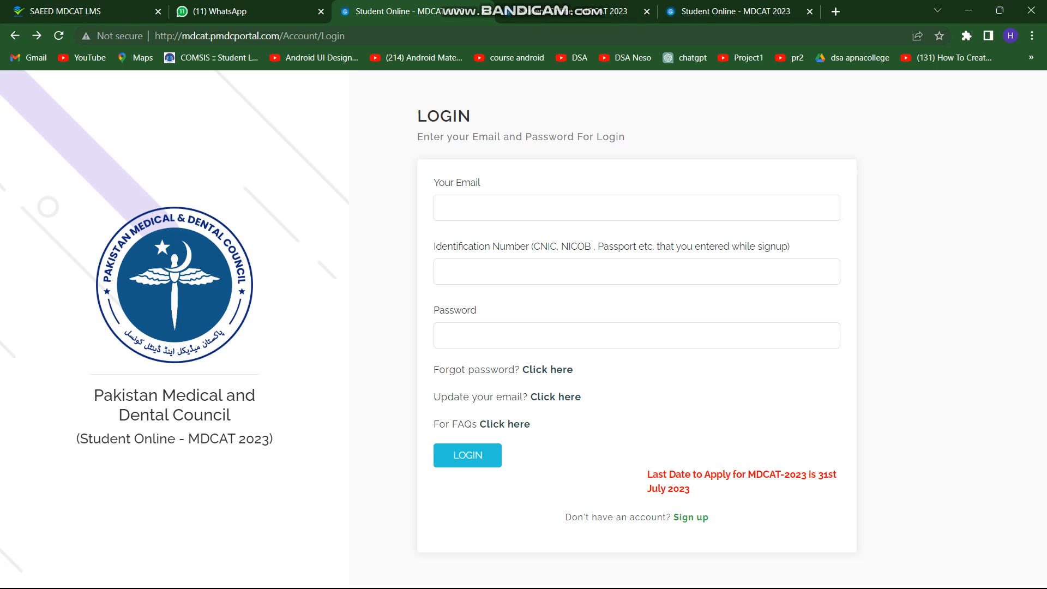
click(719, 10)
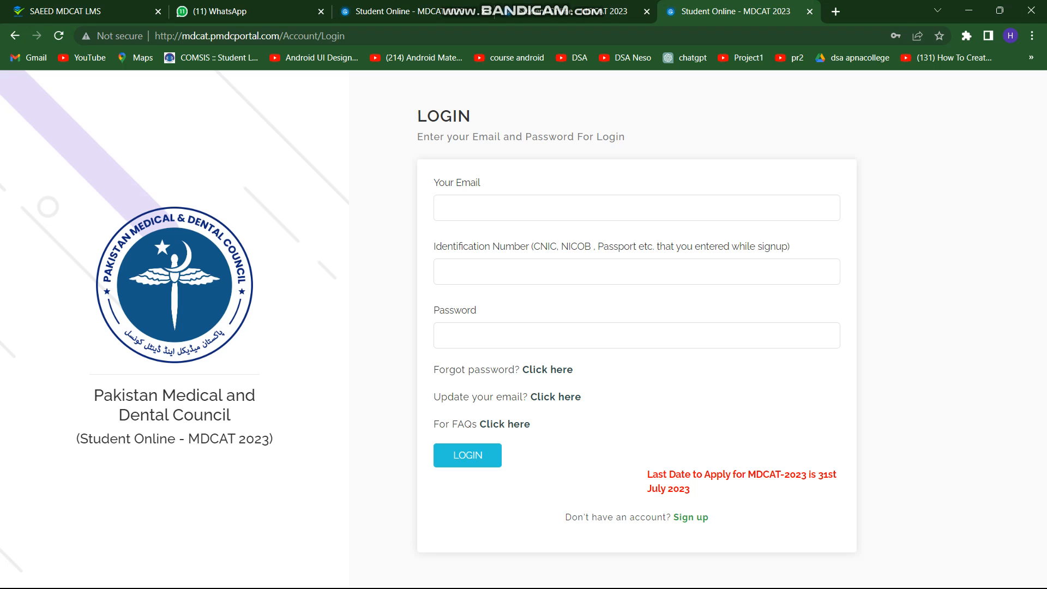
On the sign-up form, fill in full name and father name, and enter a CNIC/B-FORM number
click(690, 517)
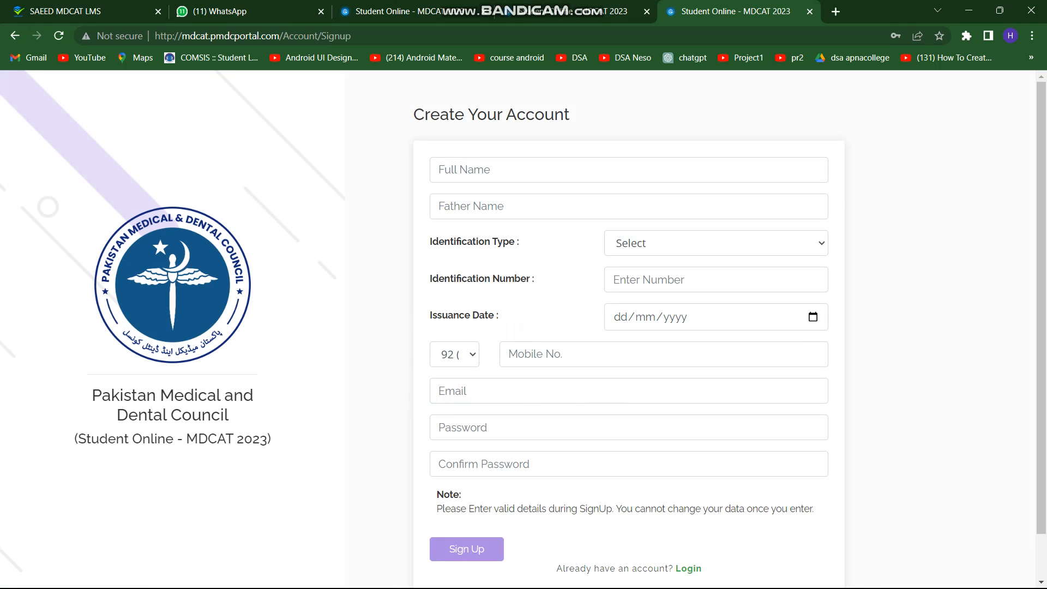
click(507, 169)
click(507, 205)
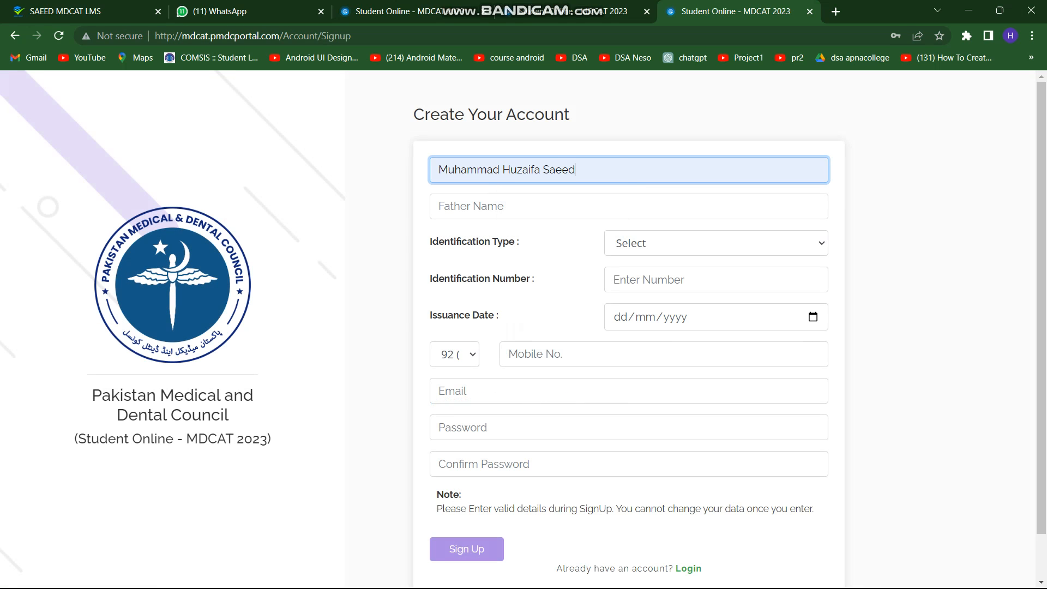
click(511, 206)
text(gfgfgfg)
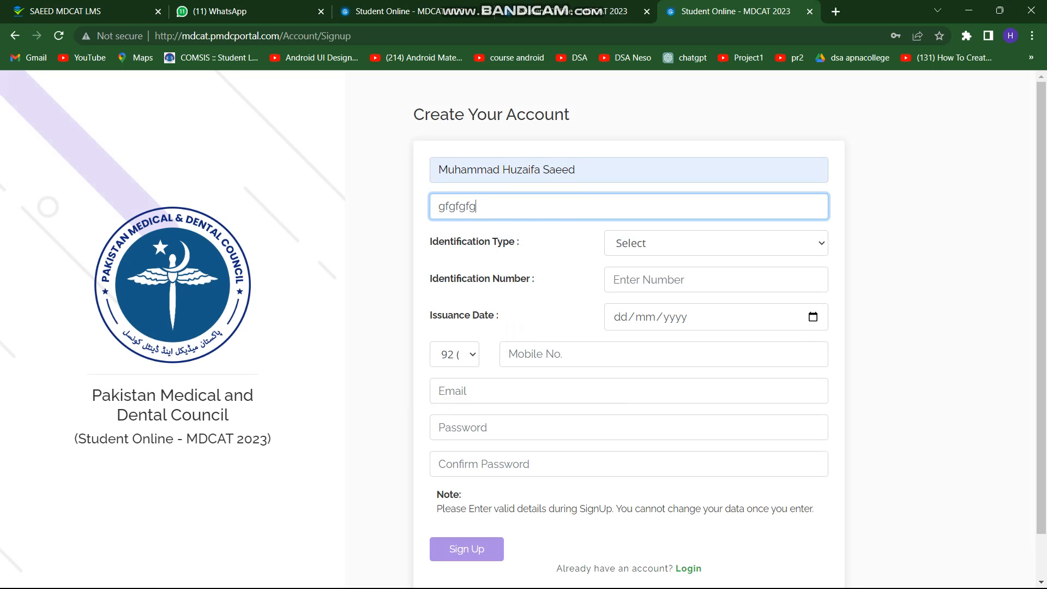
click(716, 243)
click(651, 280)
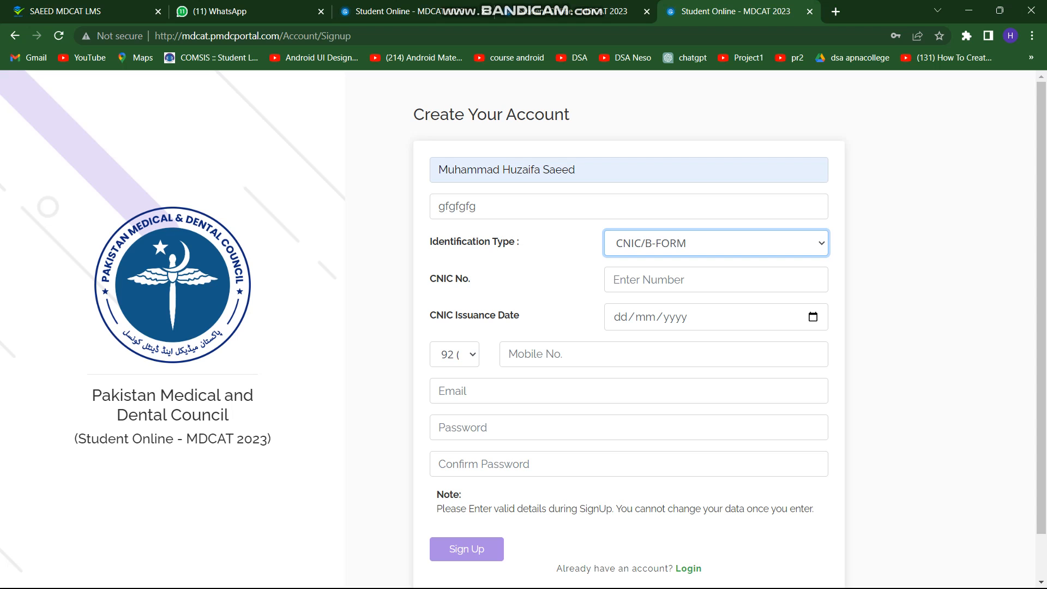
click(709, 280)
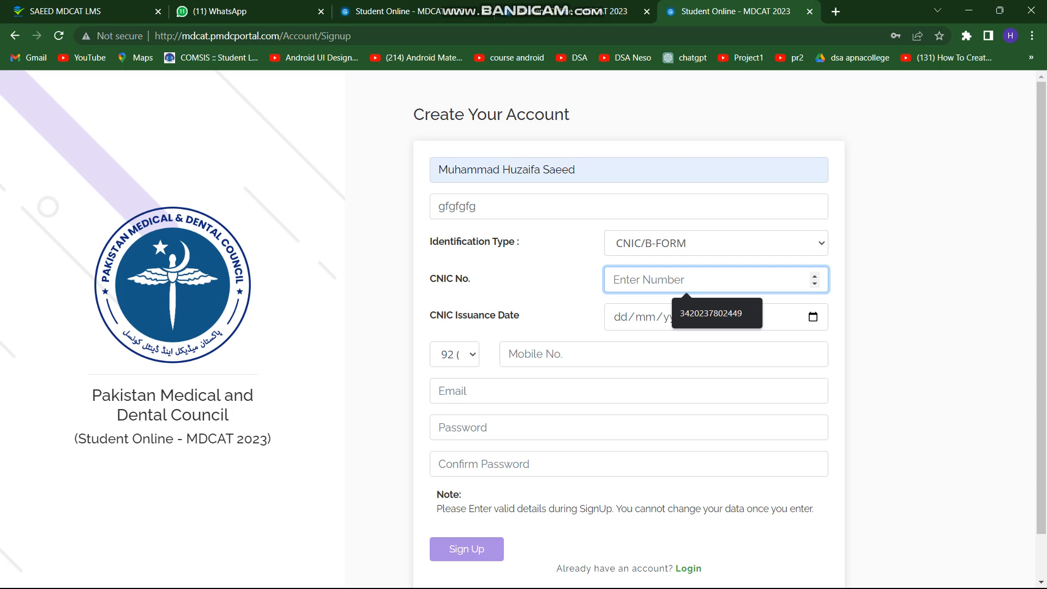
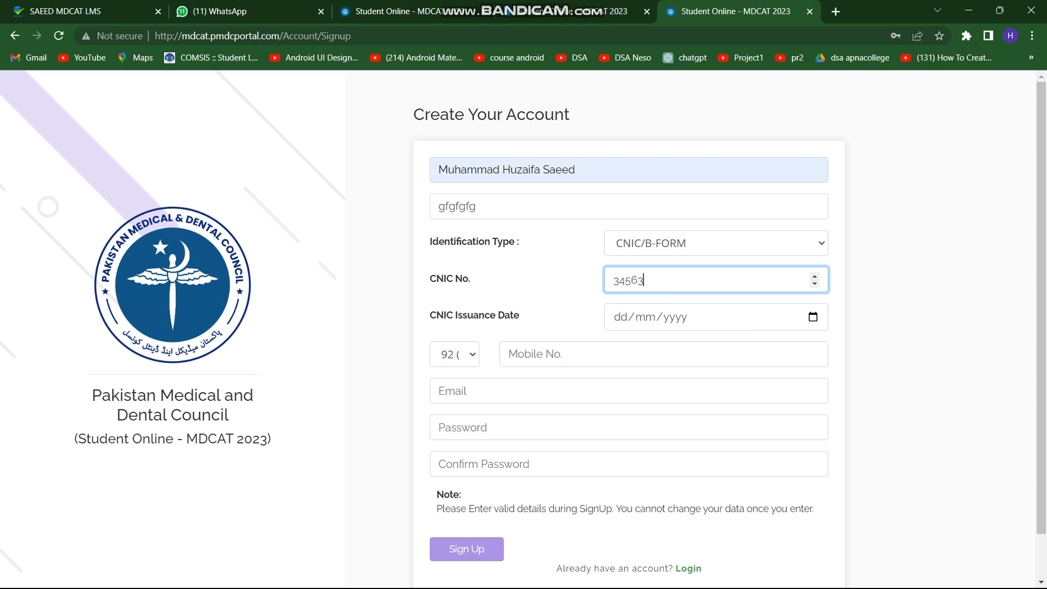
key(shift+Left)
key(shift+Left)
key(shift+Left)
key(shift+Left)
key(shift+Left)
key(shift+Left)
key(shift+Left)
key(shift+Left)
key(shift+Left)
key(shift+Left)
key(shift+Left)
key(shift+Left)
key(shift+Left)
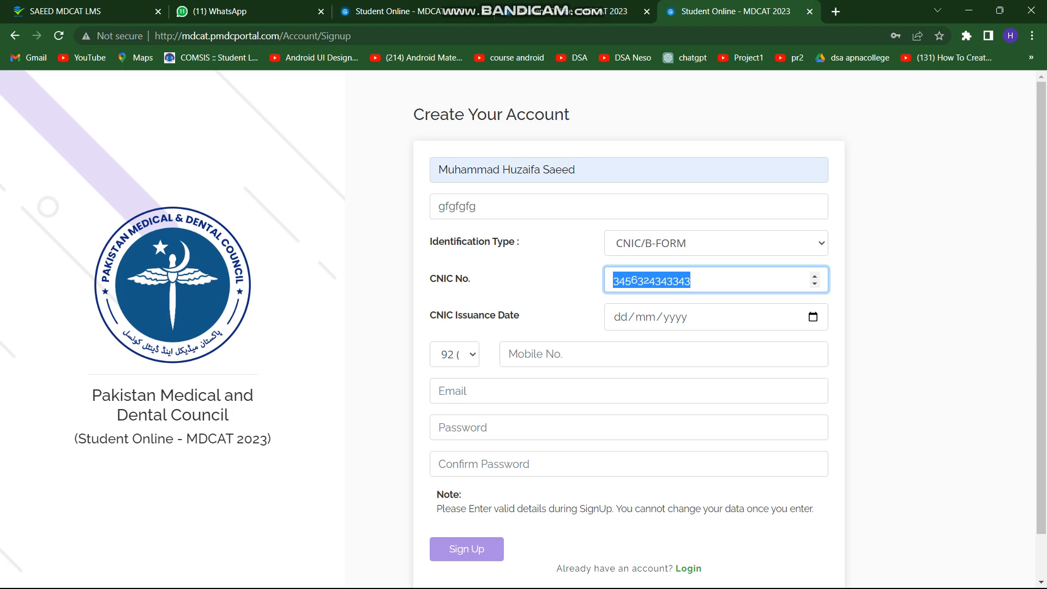
Set the CNIC issuance date to 10/02/2015 in the calendar
click(813, 316)
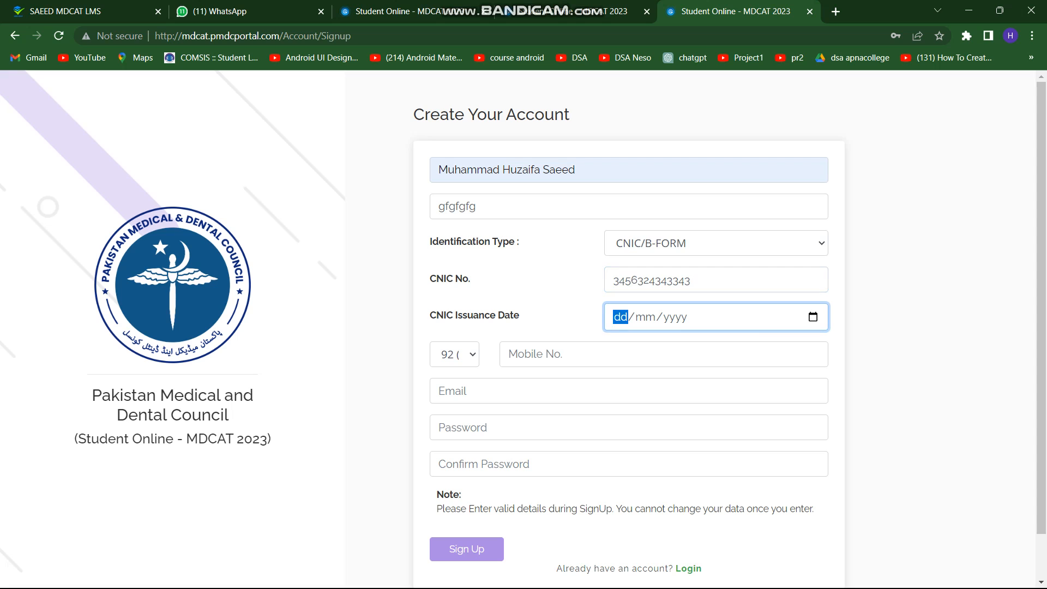
click(634, 345)
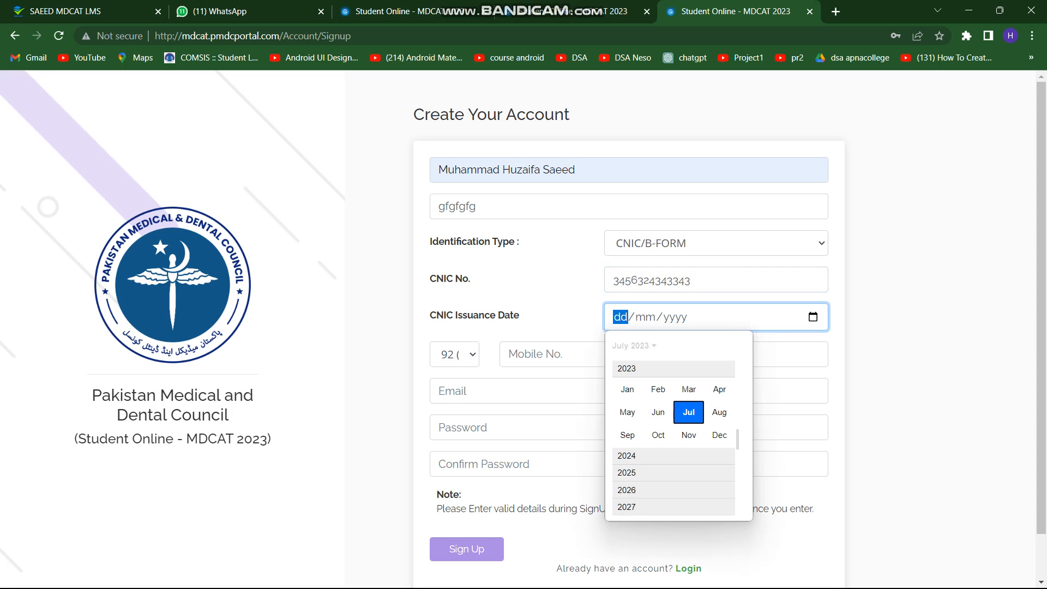
scroll(658, 389, up, 1)
scroll(673, 415, up, 5)
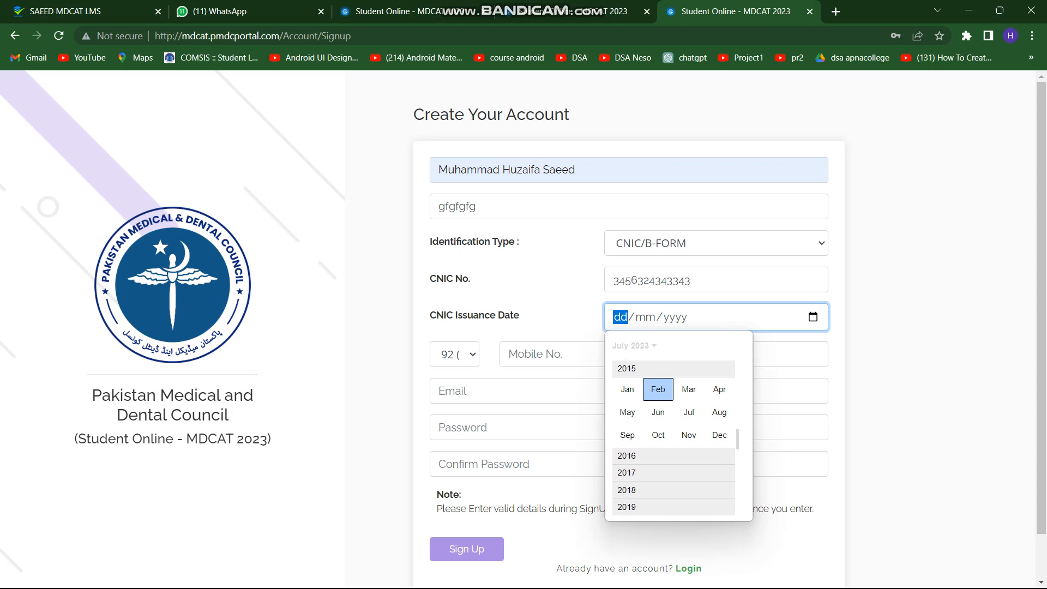
scroll(627, 389, up, 1)
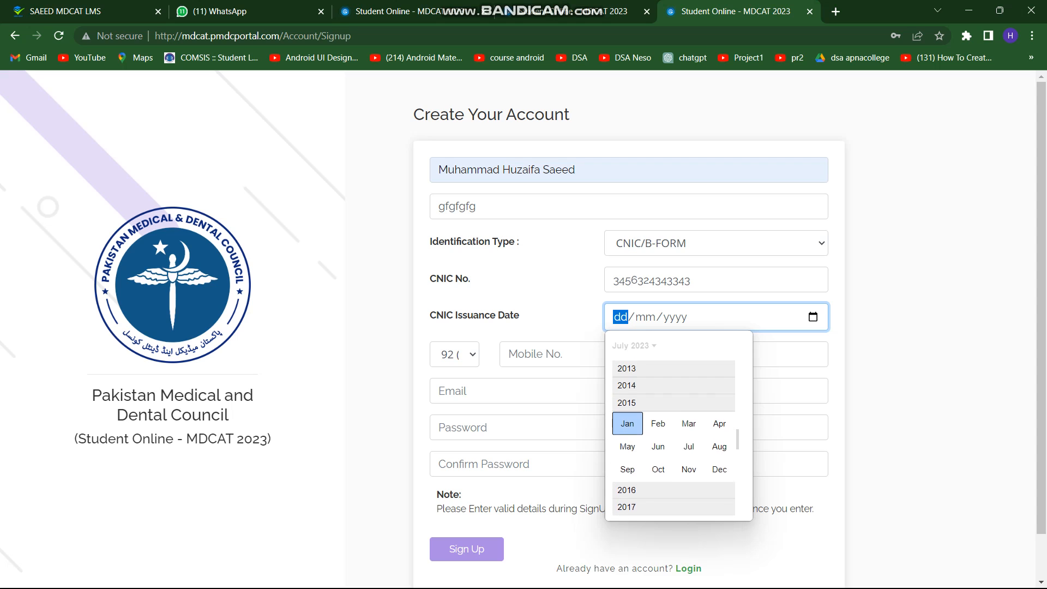
click(658, 423)
click(660, 409)
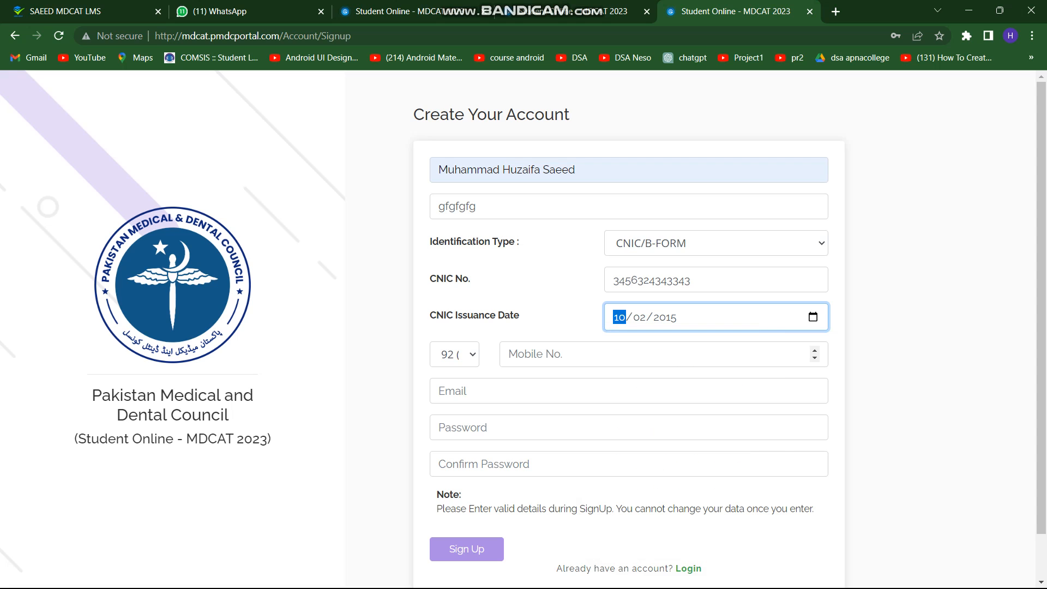
Enter the mobile number and email address, and type the password in both password fields
click(652, 354)
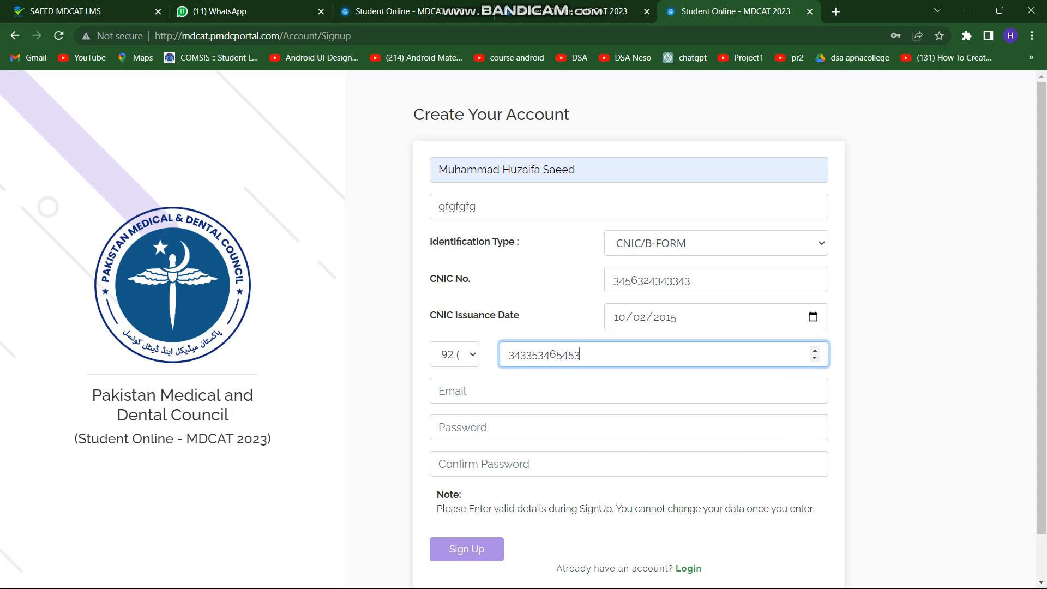
key(Tab)
key(Down)
click(561, 425)
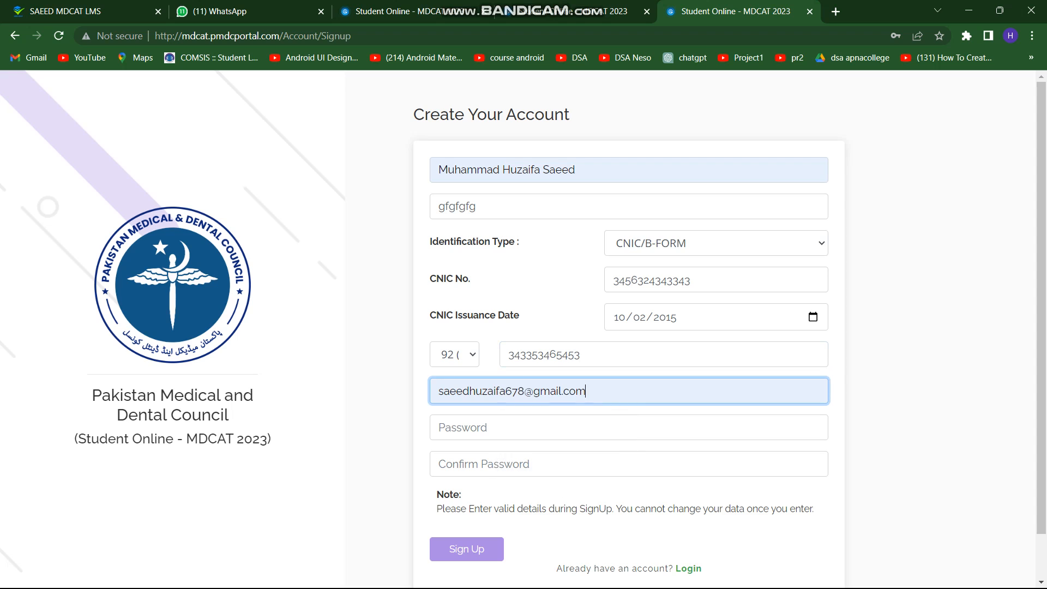
drag(525, 391, 506, 391)
text(222)
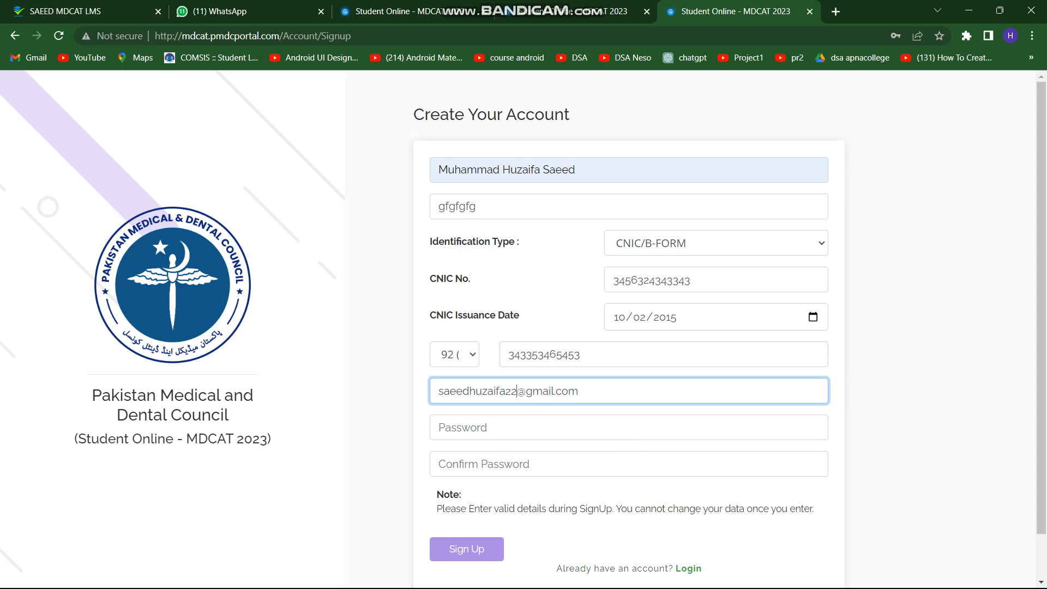
key(Tab)
text(aaaaaaa)
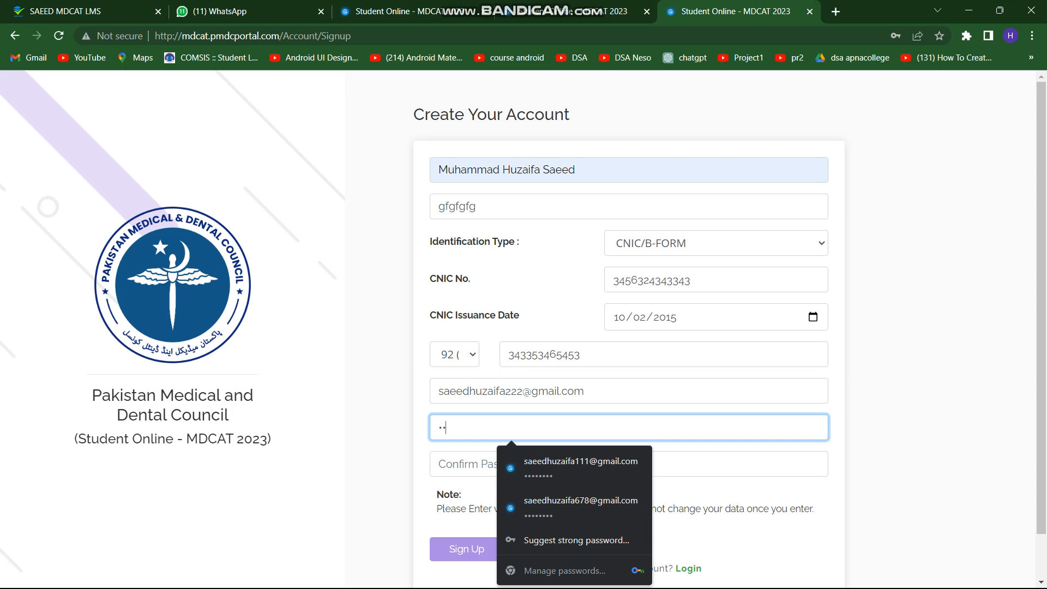
text(a)
key(Tab)
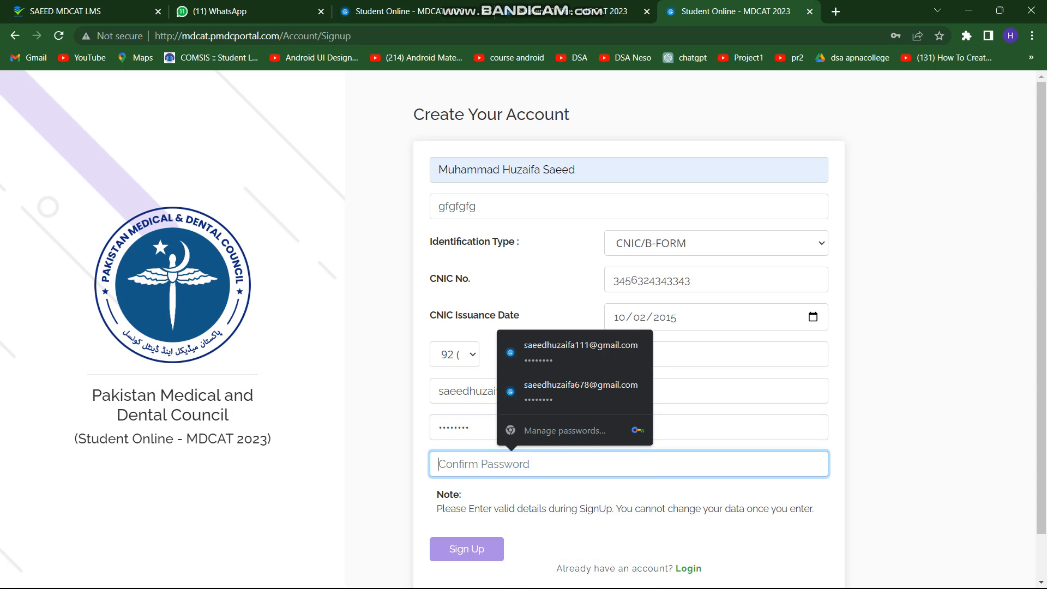
text(aaaaa)
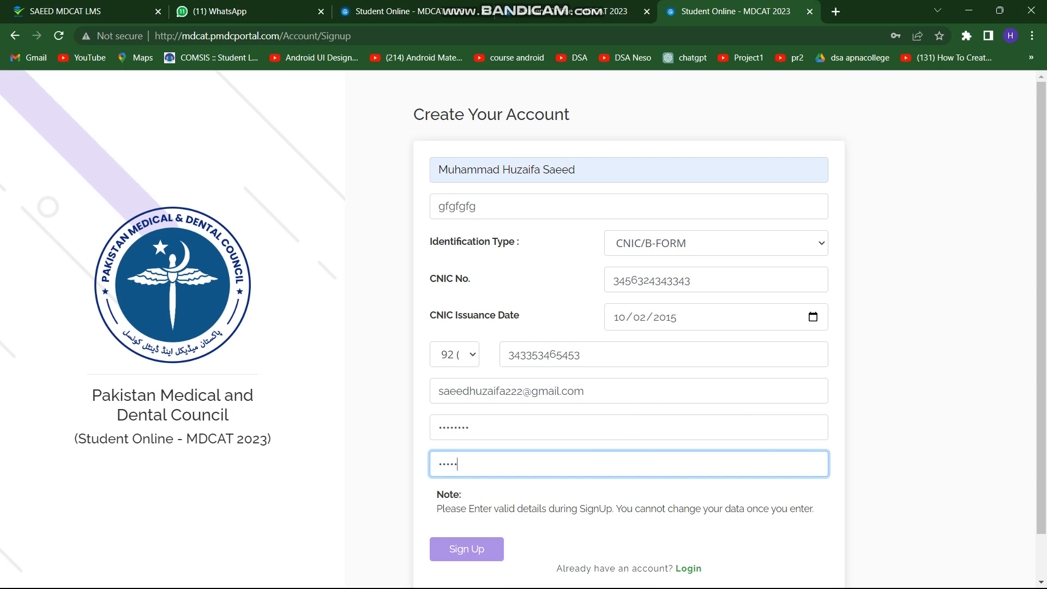
text(aaa)
Create the account, decline saving the password, and go to the login page
click(466, 549)
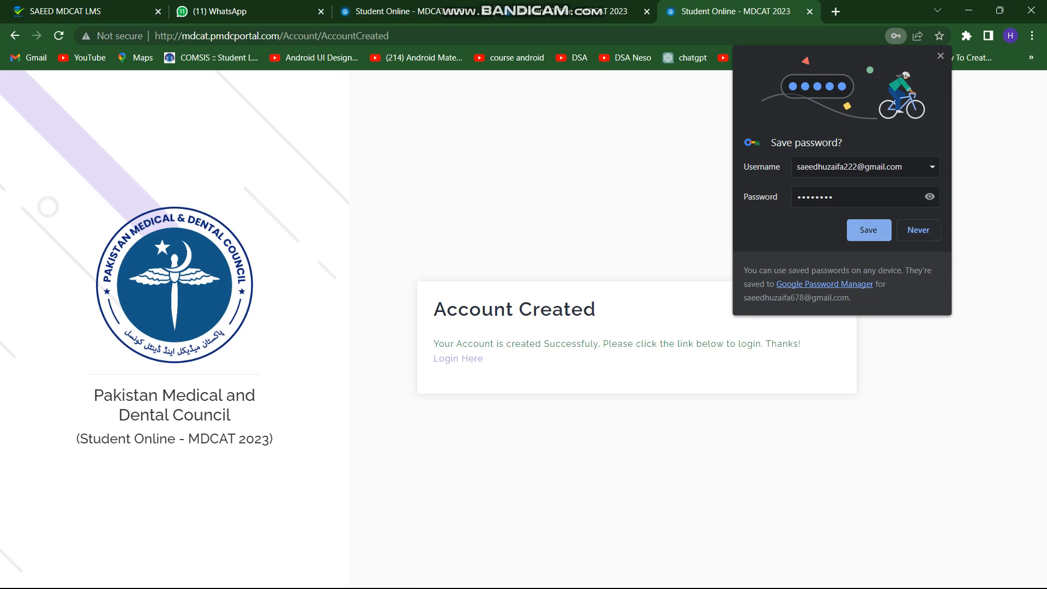
click(869, 229)
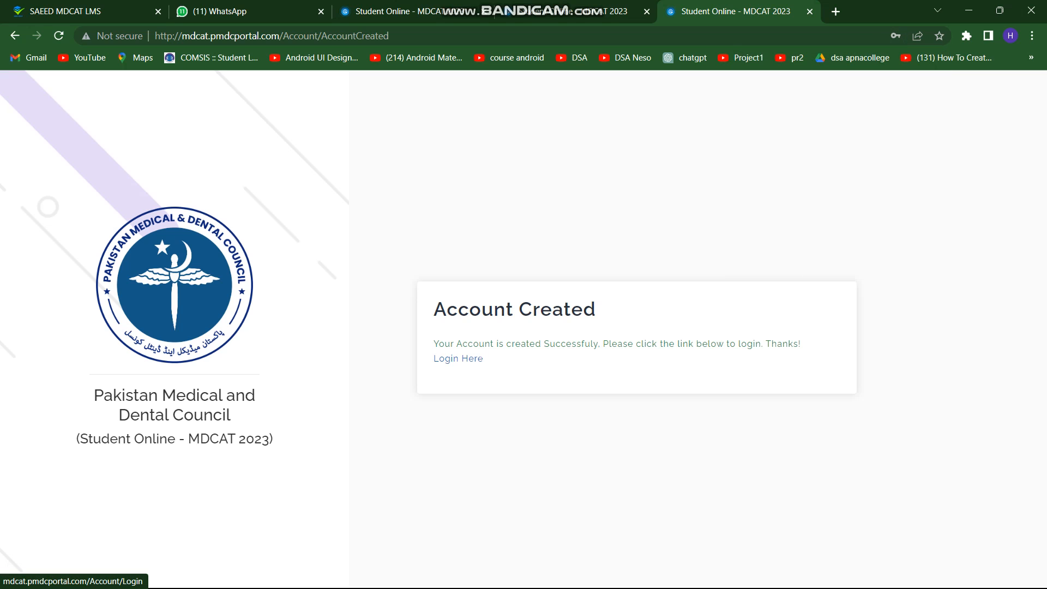
click(458, 358)
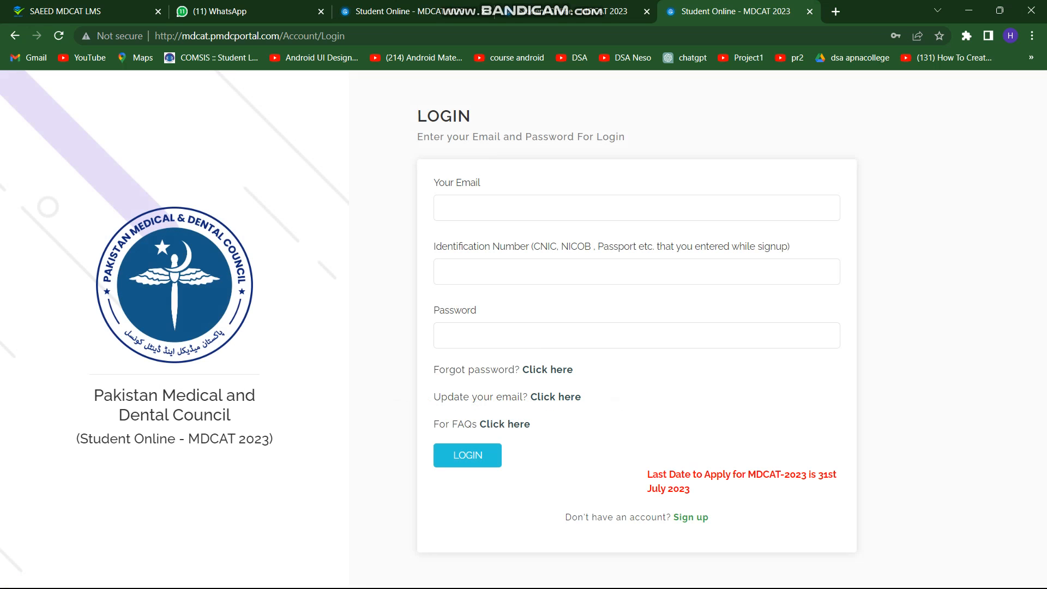
Log in with the saved email and password plus the pasted identification number
click(545, 208)
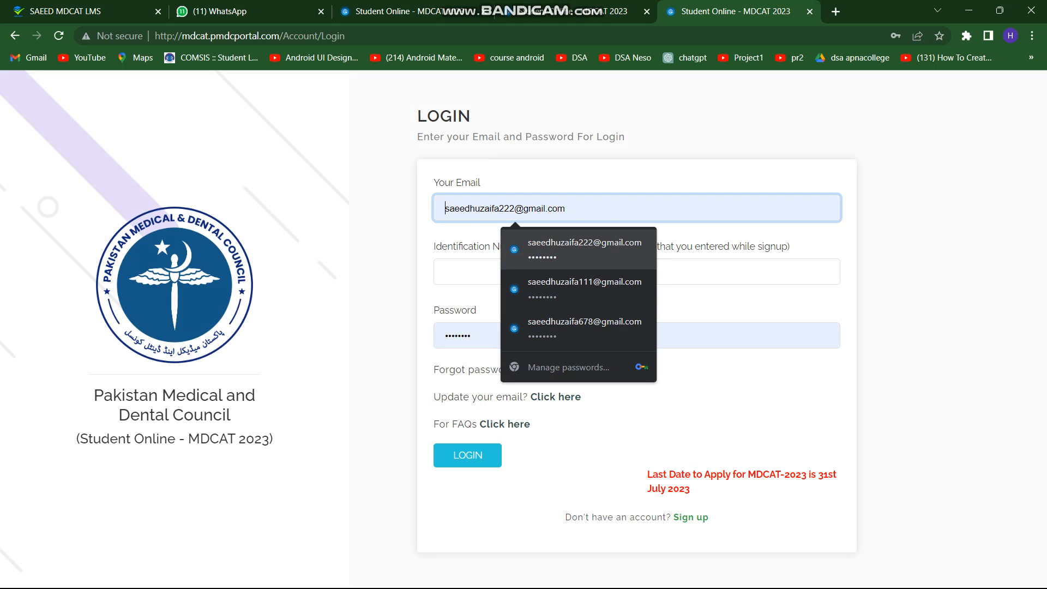
key(Return)
key(Tab)
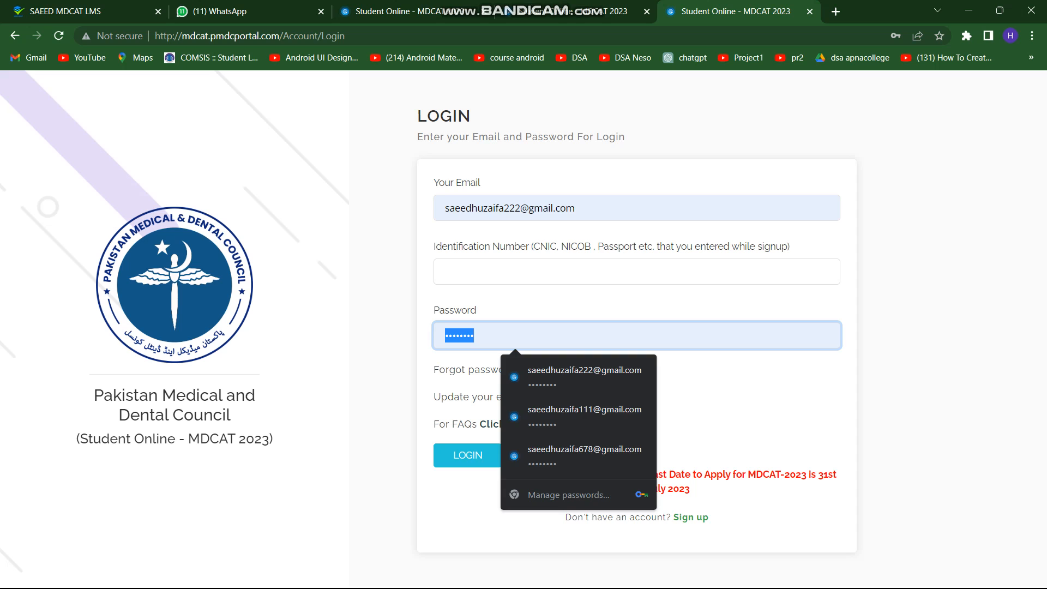
click(545, 271)
text(s)
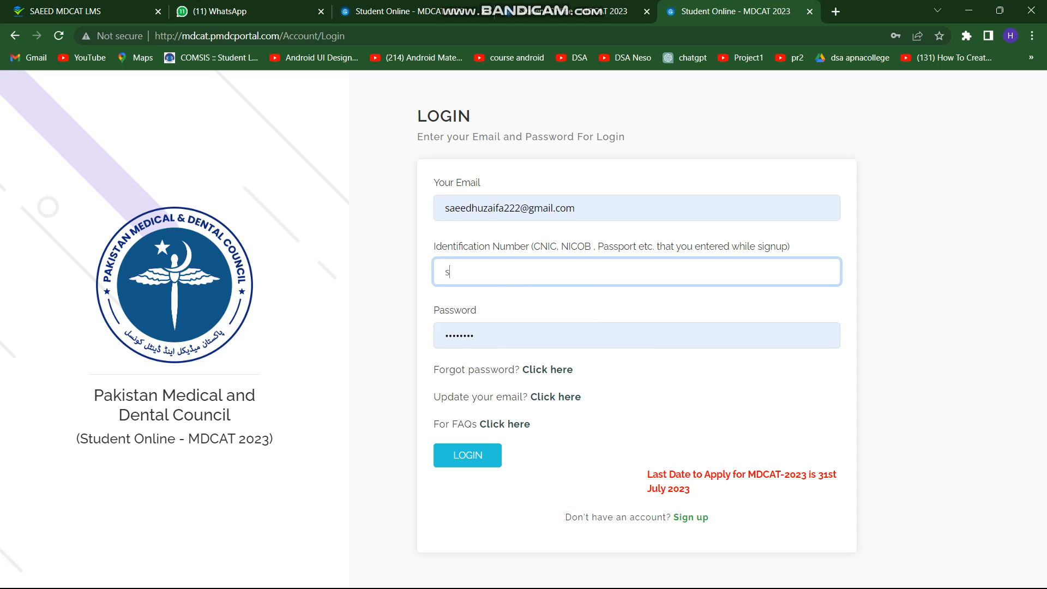
key(ctrl+a)
key(ctrl+v)
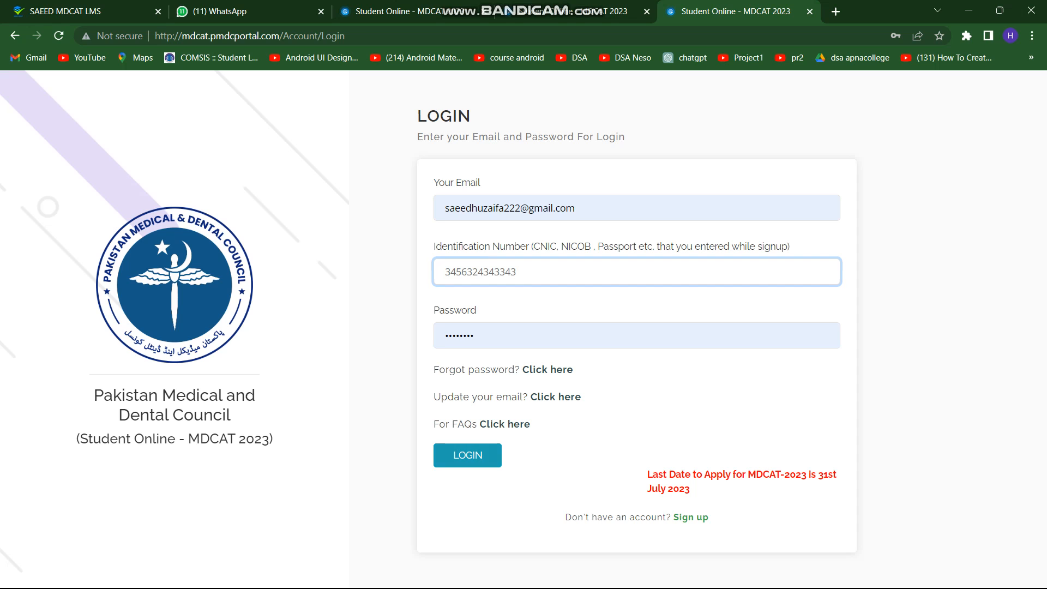
click(468, 455)
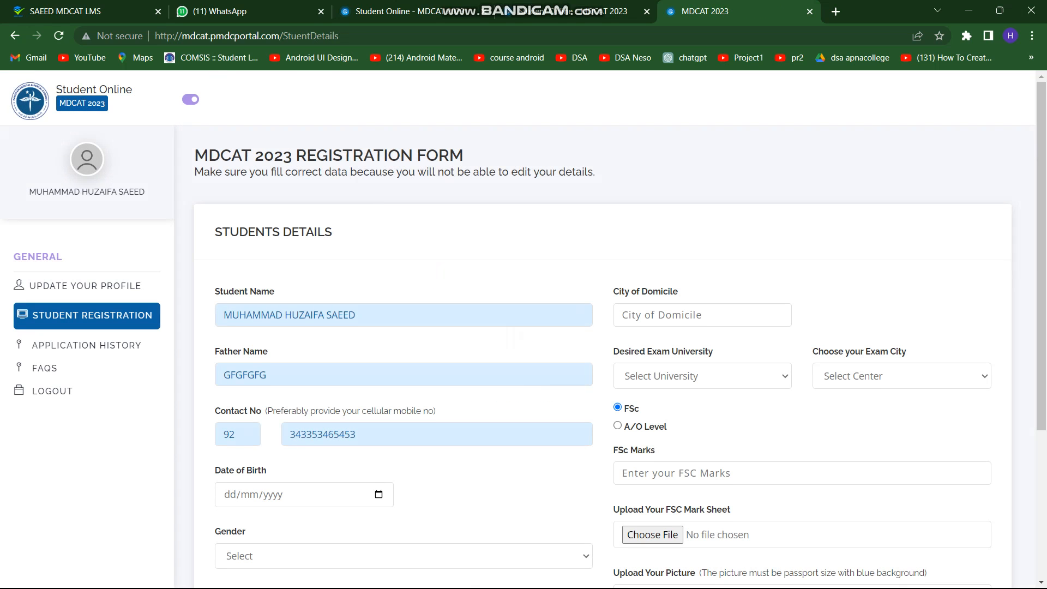
Enter Islamabad as the City of Domicile on the MDCAT 2023 registration form
scroll(602, 354, down, 2)
scroll(602, 355, up, 2)
click(702, 315)
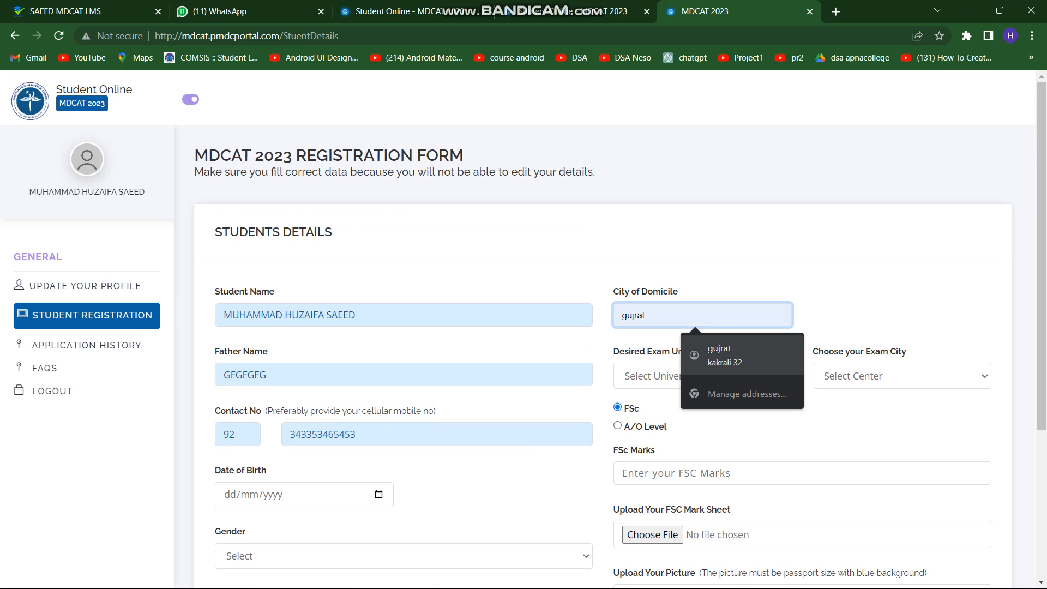
click(872, 311)
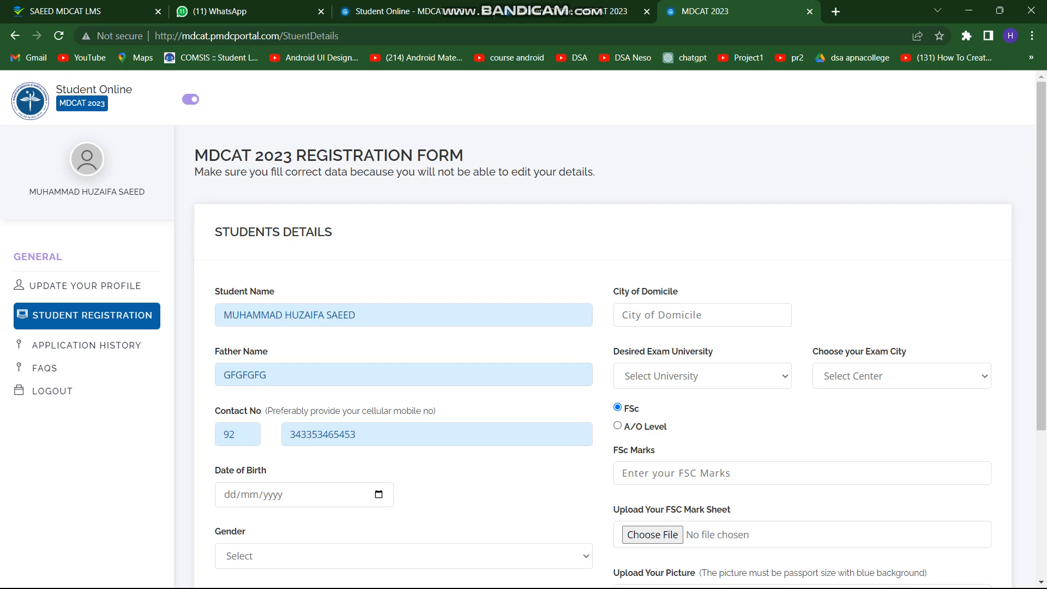
click(702, 315)
text(Isla)
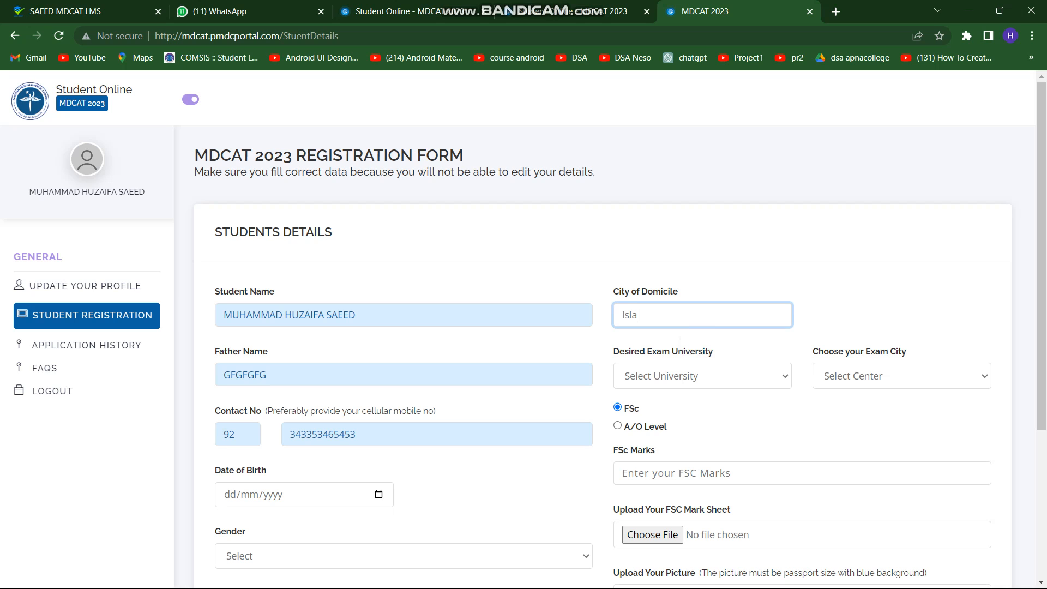
text(mabad)
click(702, 376)
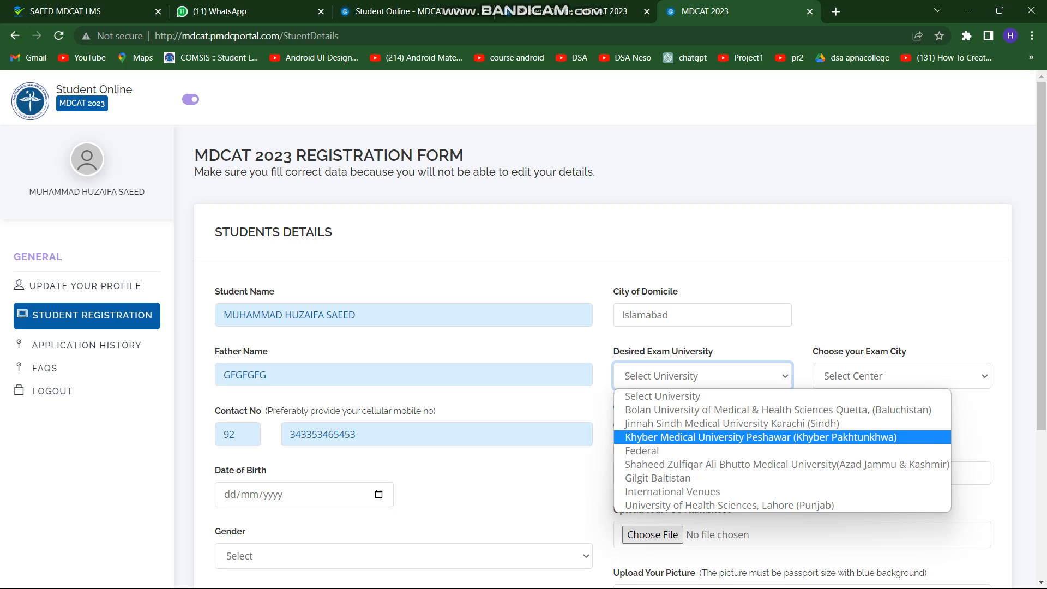
key(Up)
key(Up)
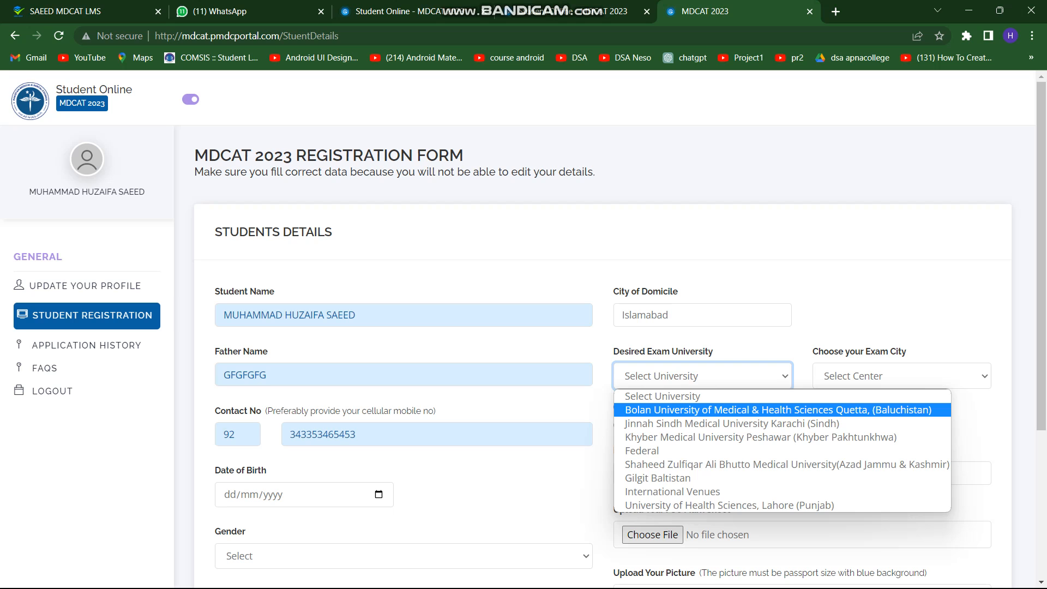
Choose University of Health Sciences, Lahore as the desired exam university
key(Down)
key(Down)
key(Down)
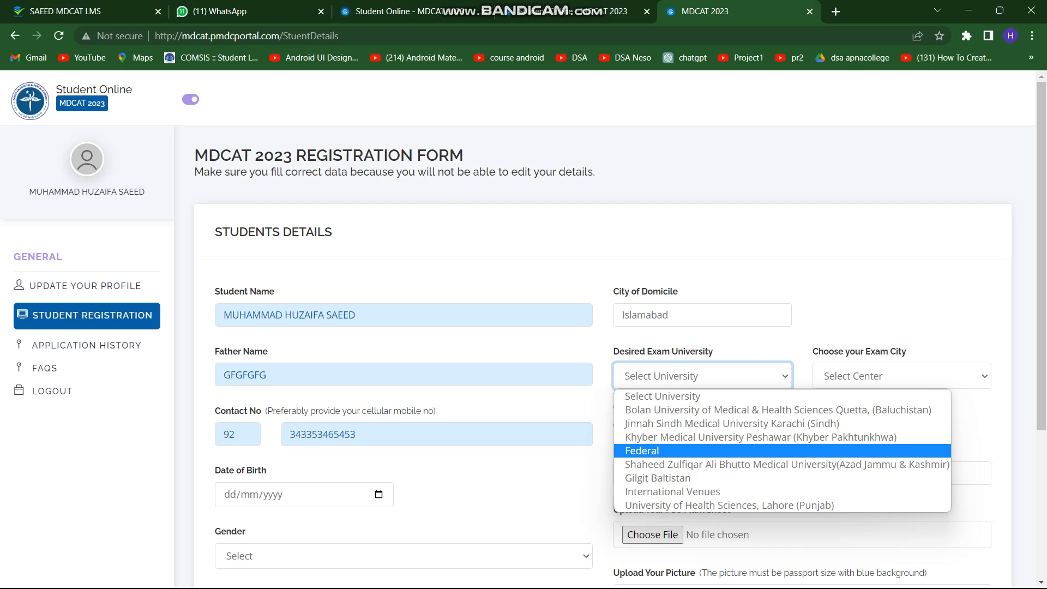
key(Down)
key(Down)
key(Down)
key(Down)
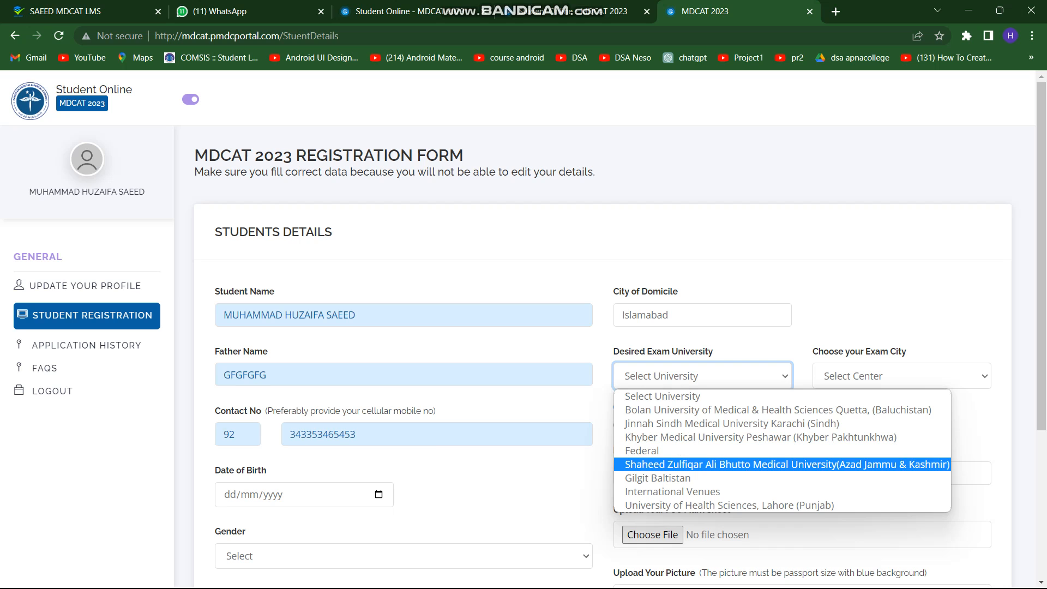
key(Return)
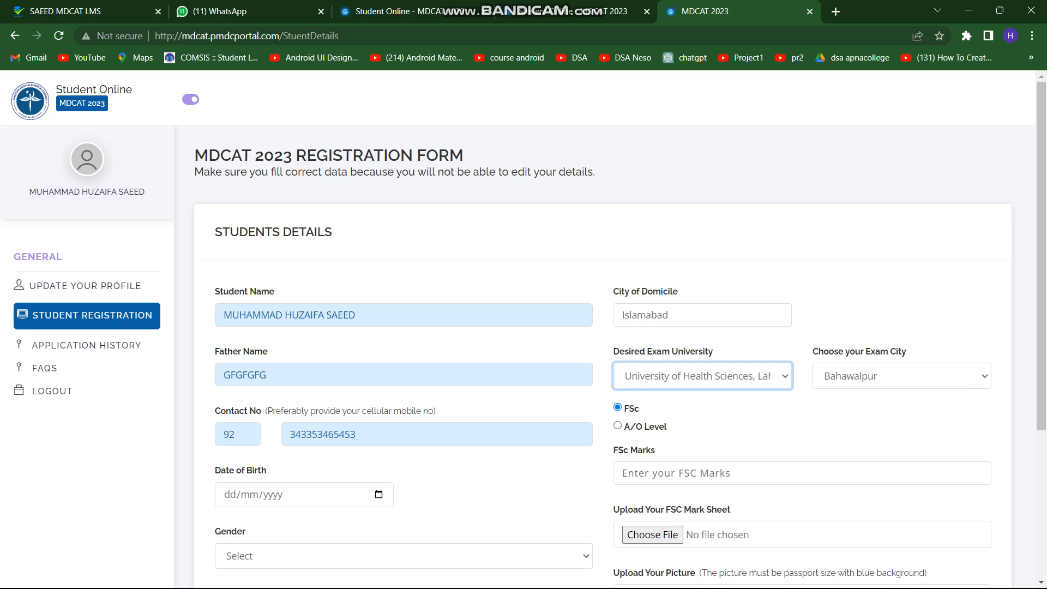
Set the exam city to Rawalpindi
key(Tab)
key(alt+Down)
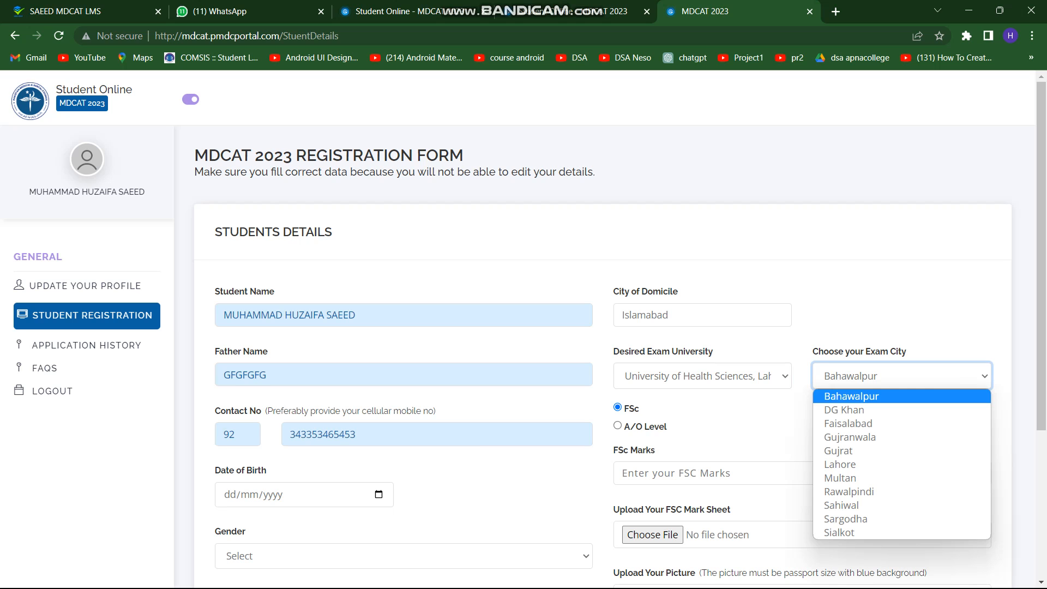
key(Down)
key(Down)
key(Down)
key(Down)
key(Down)
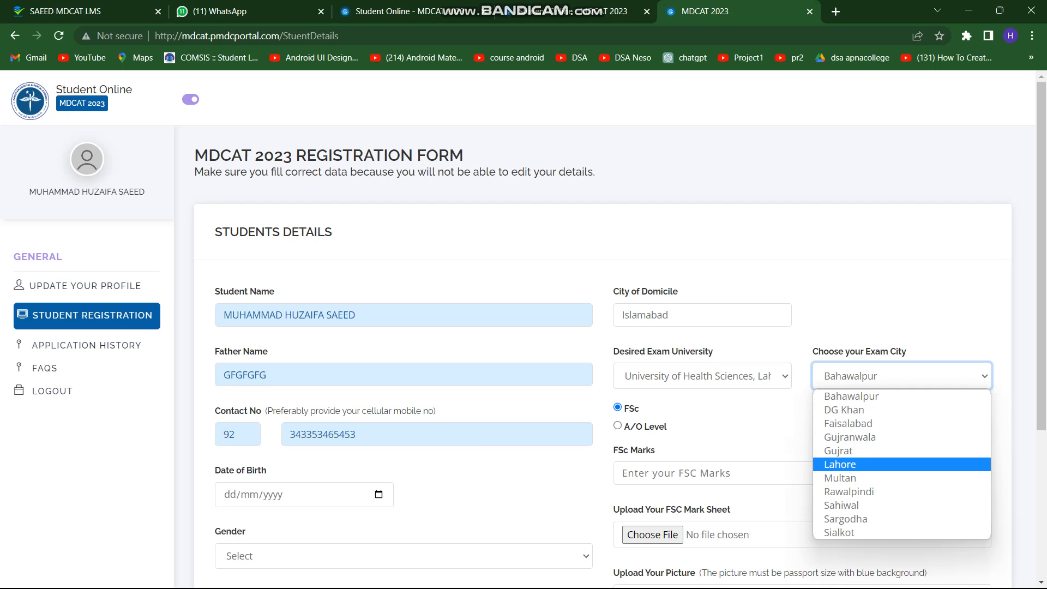
key(Down)
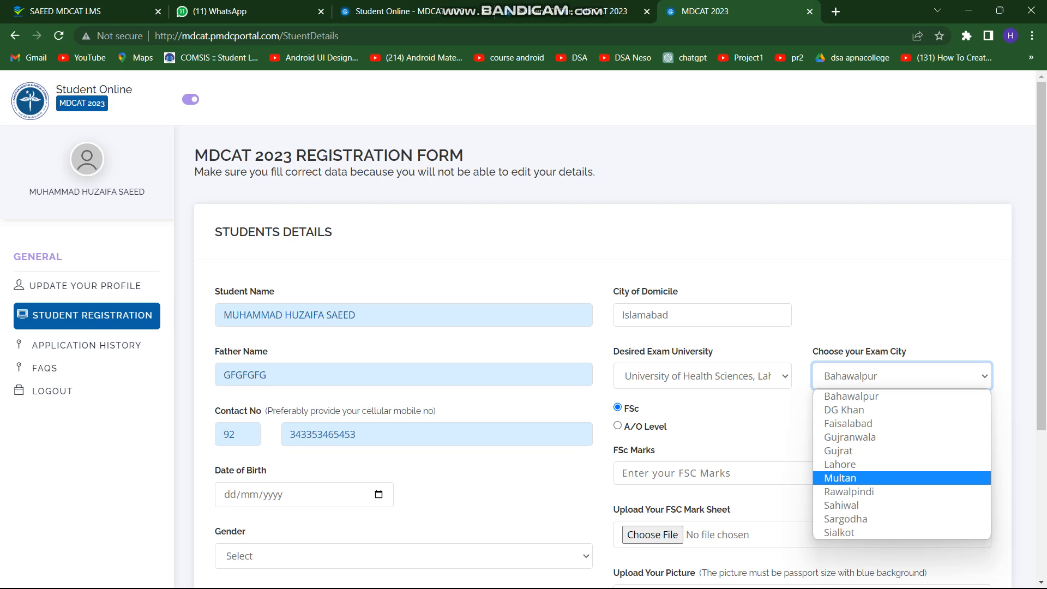
key(Down)
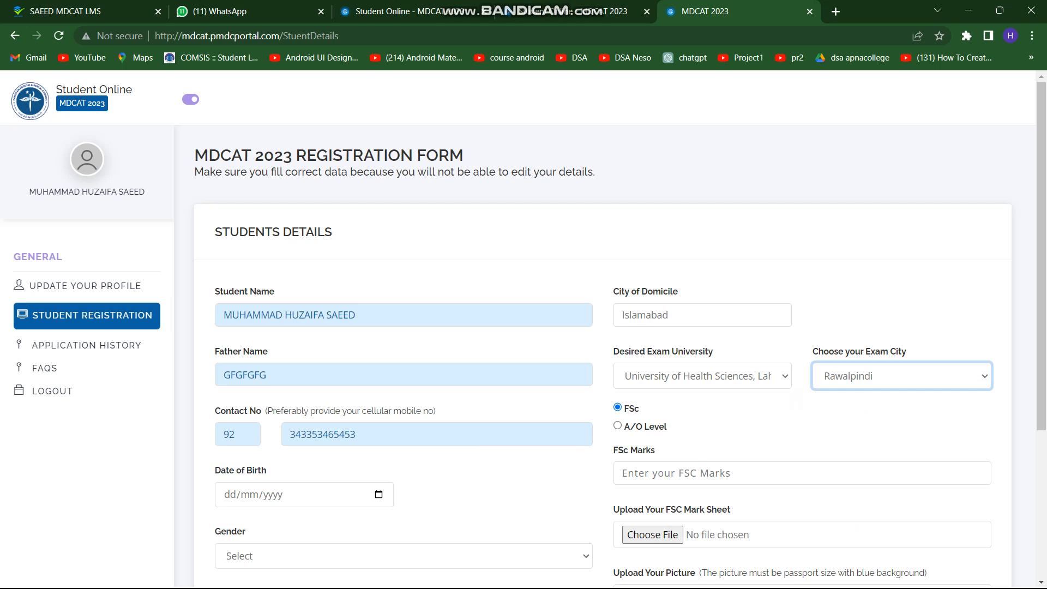
click(894, 423)
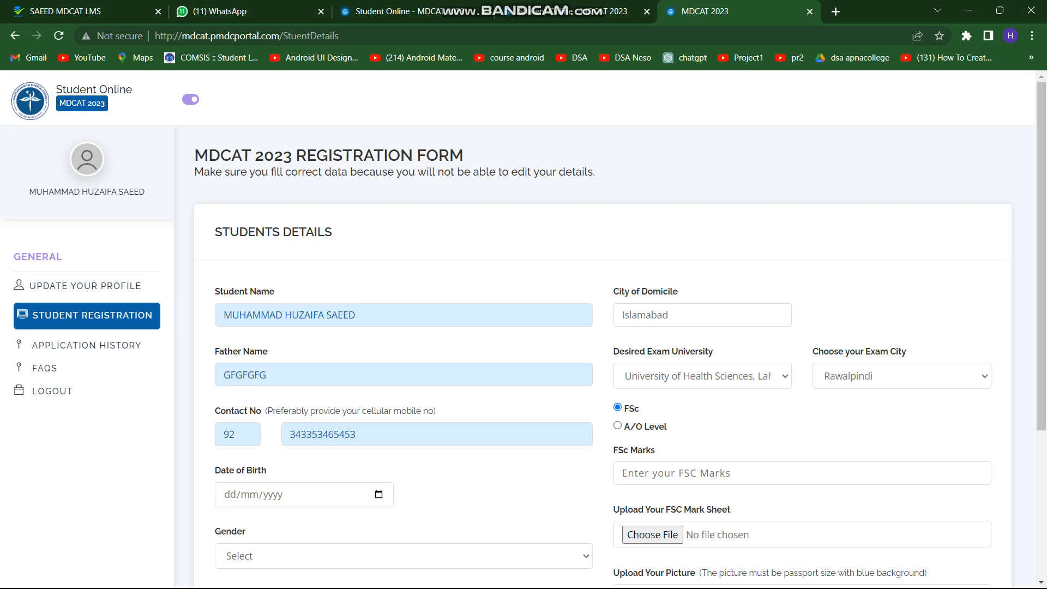
click(702, 376)
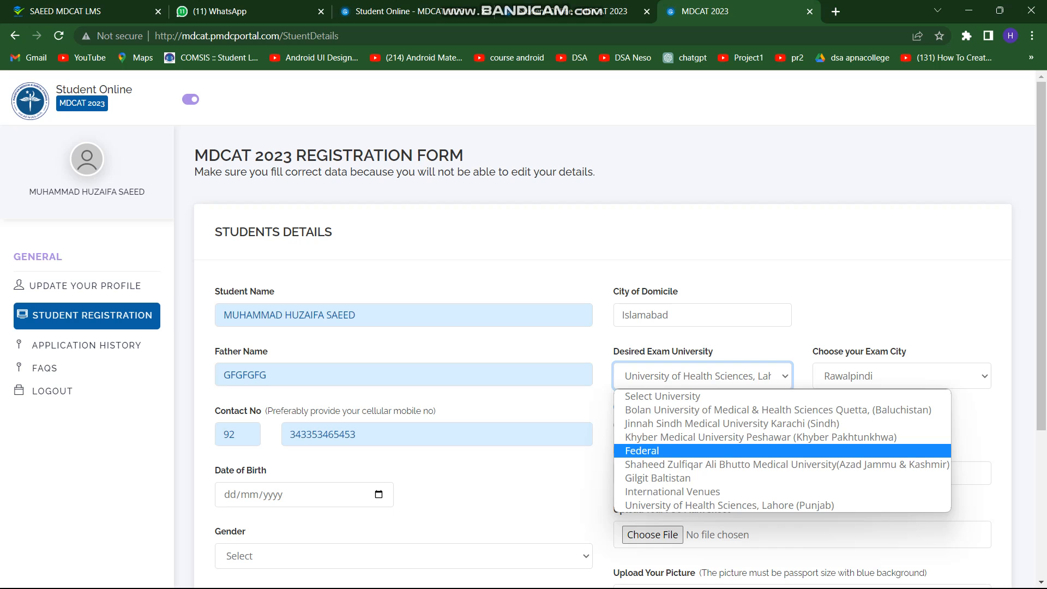
Switch the exam university to Shaheed Zulfiqar Ali Bhutto Medical University, keeping Rawalpindi as exam city
key(Down)
key(Down)
key(Down)
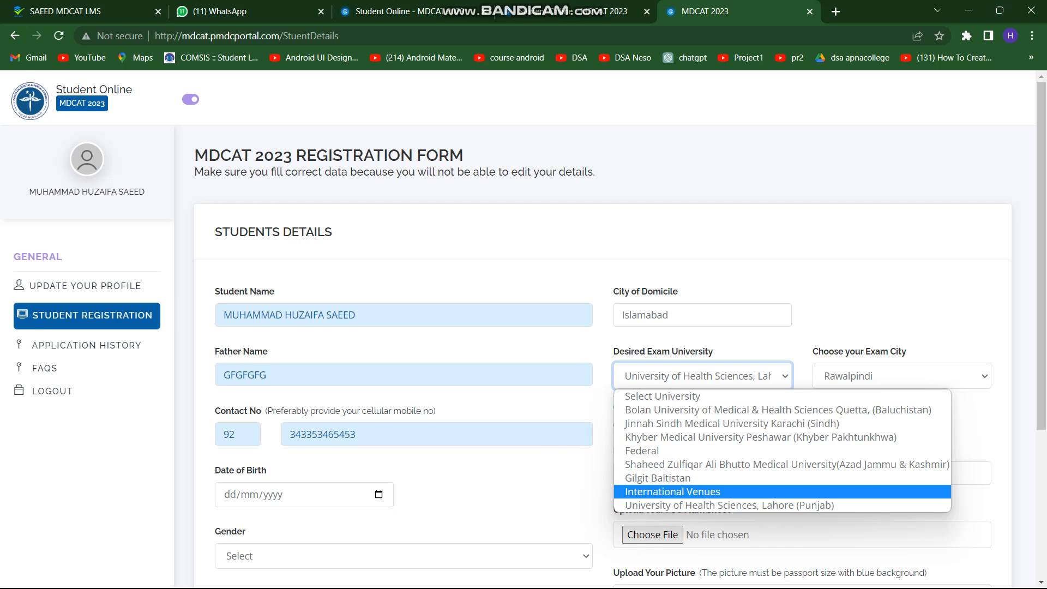
key(Up)
key(Up)
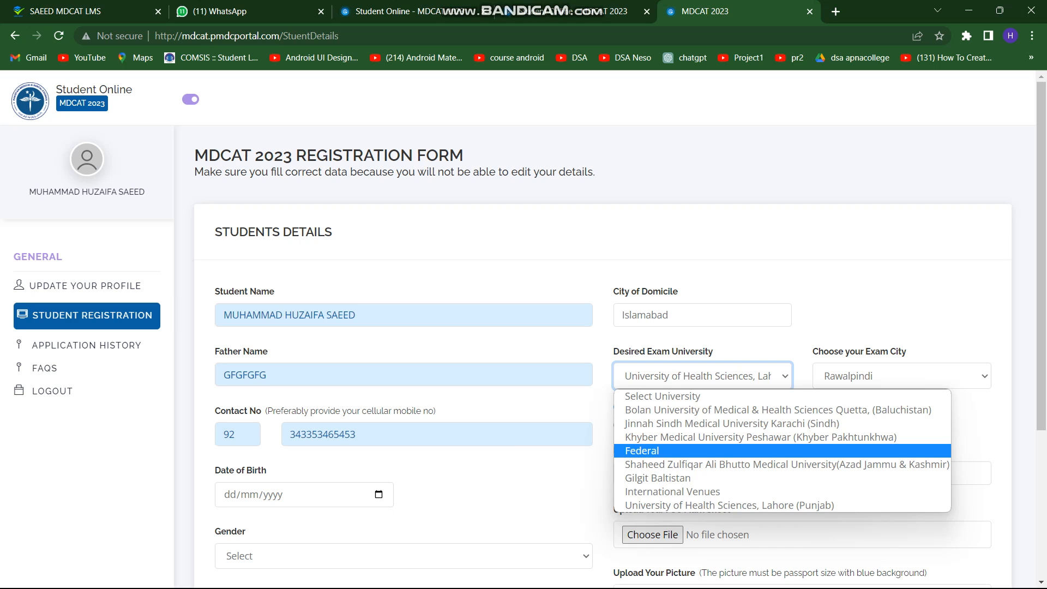
click(642, 451)
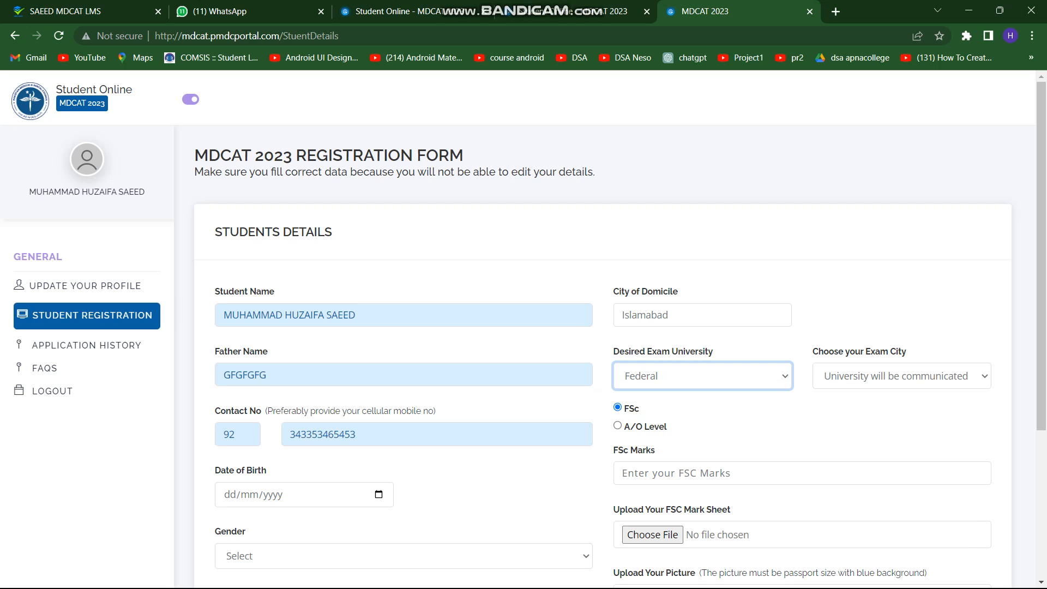
click(702, 376)
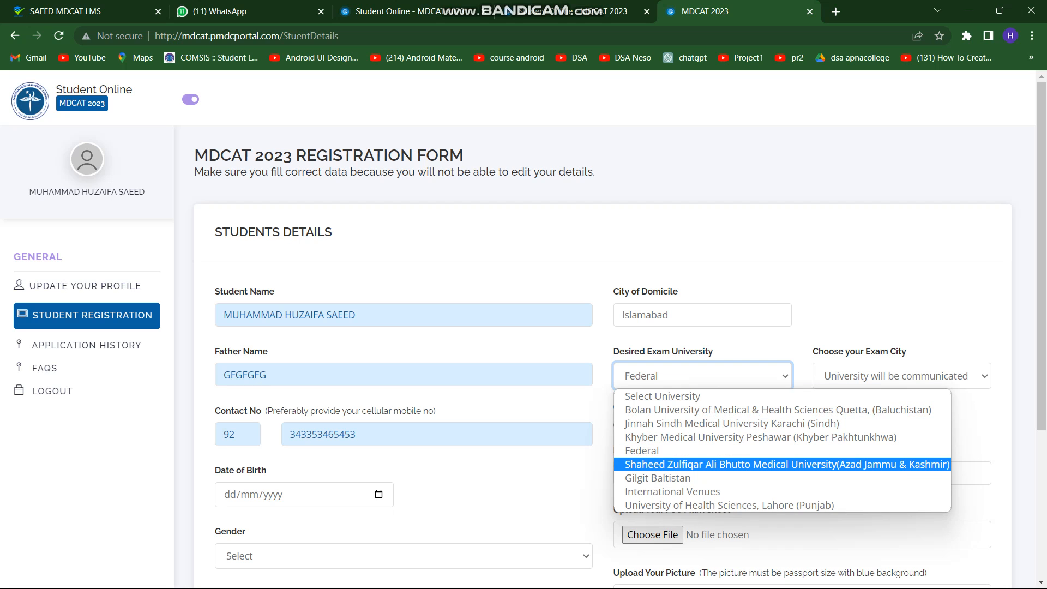
click(781, 465)
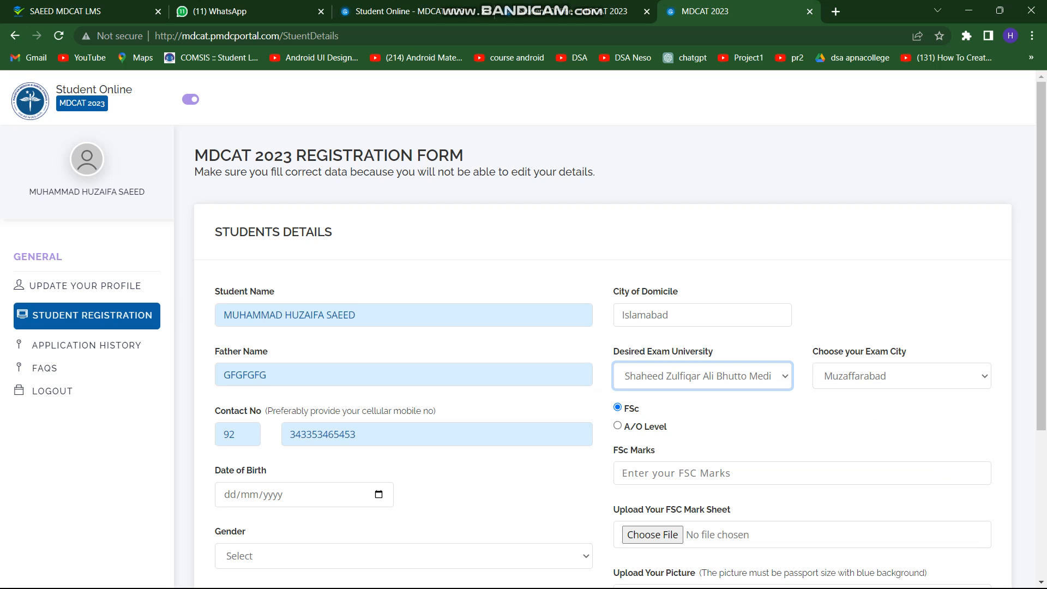
click(902, 376)
click(872, 437)
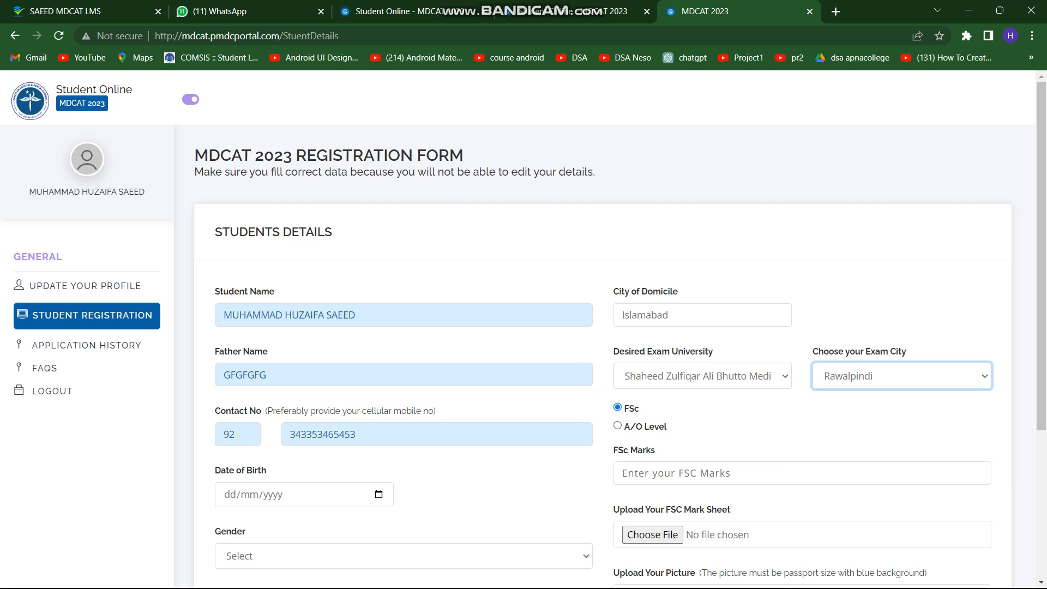
click(902, 376)
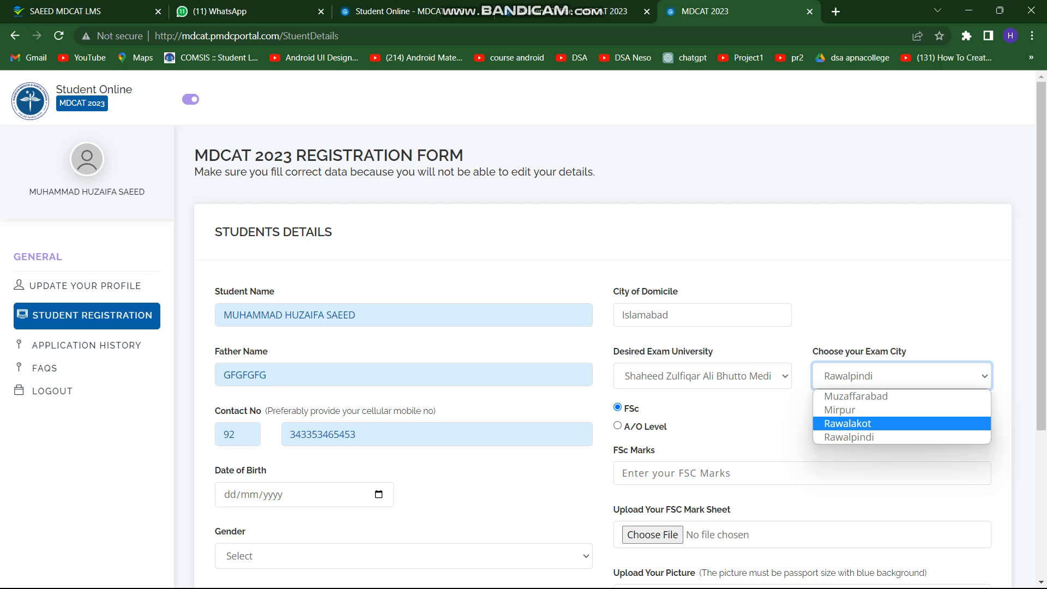
click(764, 423)
click(702, 376)
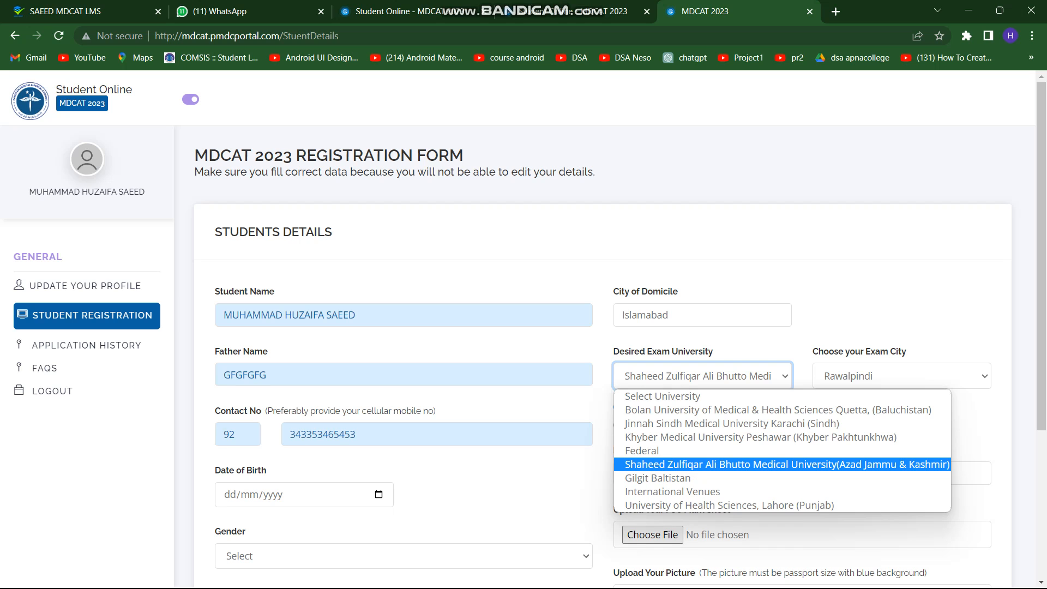
click(840, 333)
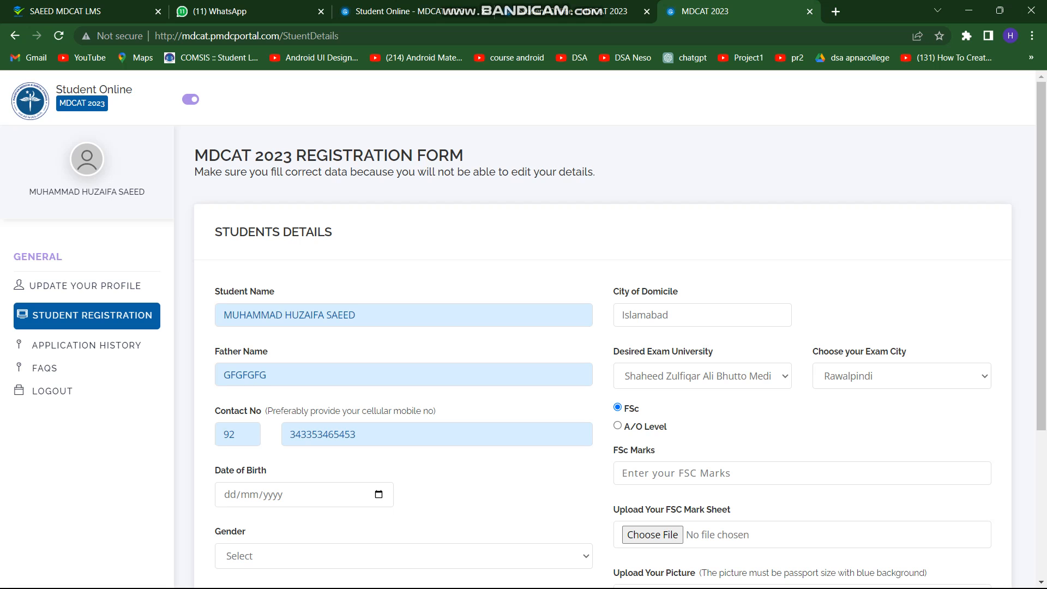
Enter 654 as the FSc marks
scroll(802, 336, down, 3)
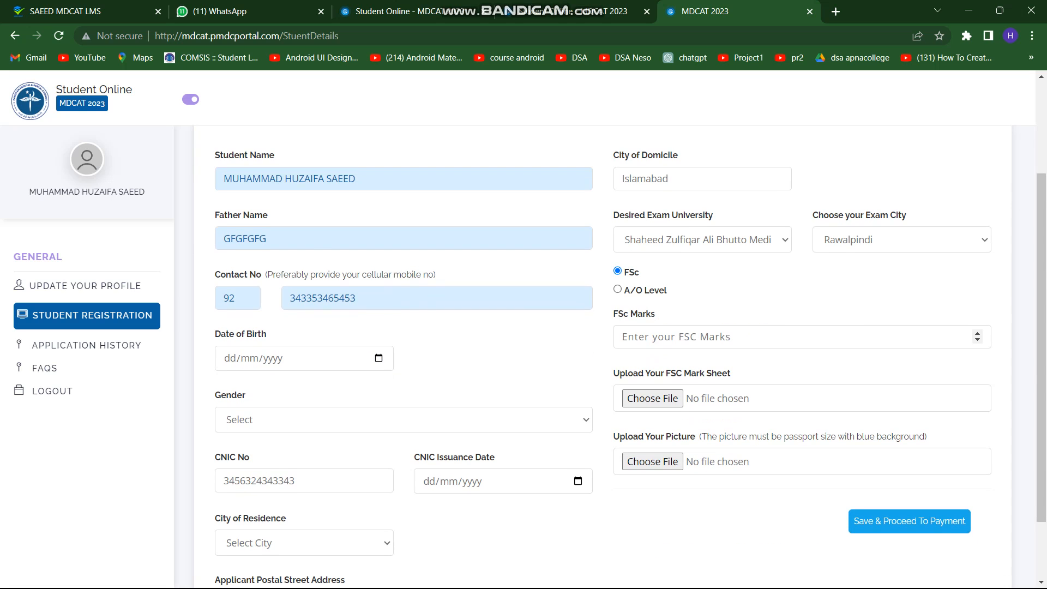
click(802, 337)
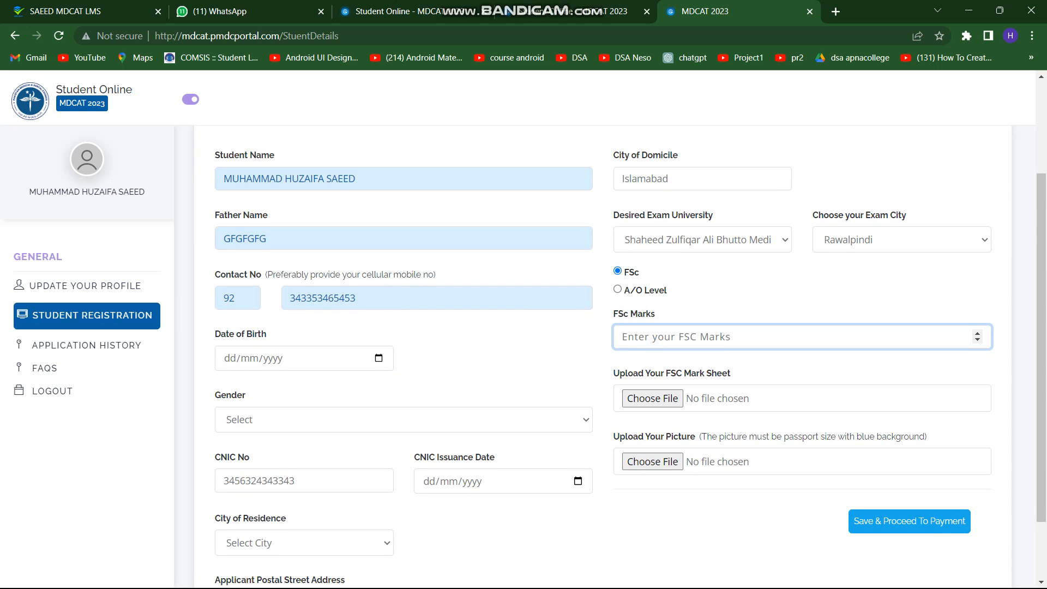
text(654)
Attach saeed (1) (1).png as the mark sheet and saeed (2).png as the picture
click(652, 398)
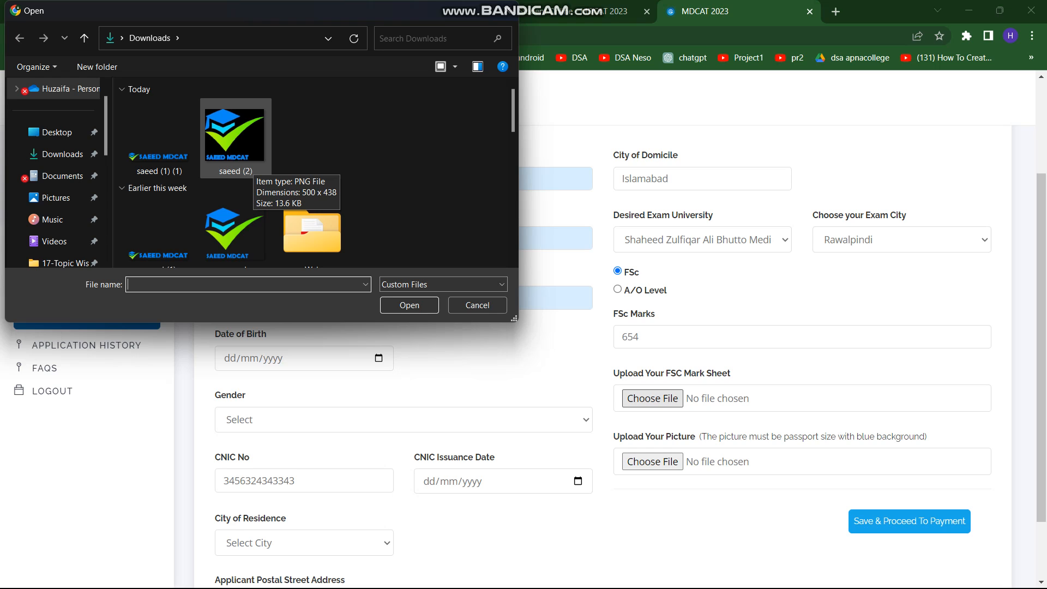
click(160, 136)
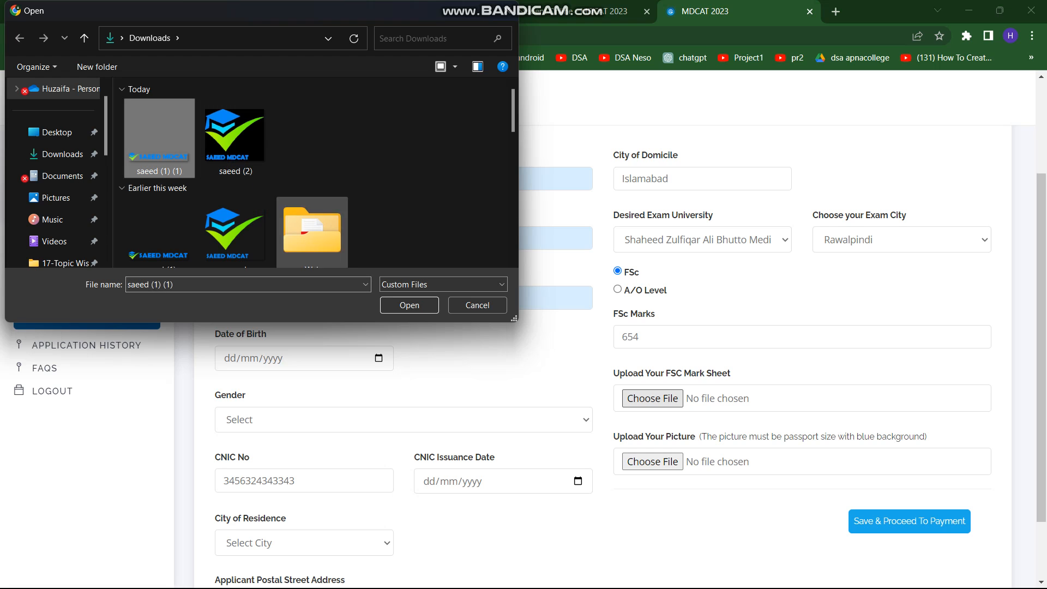
click(409, 305)
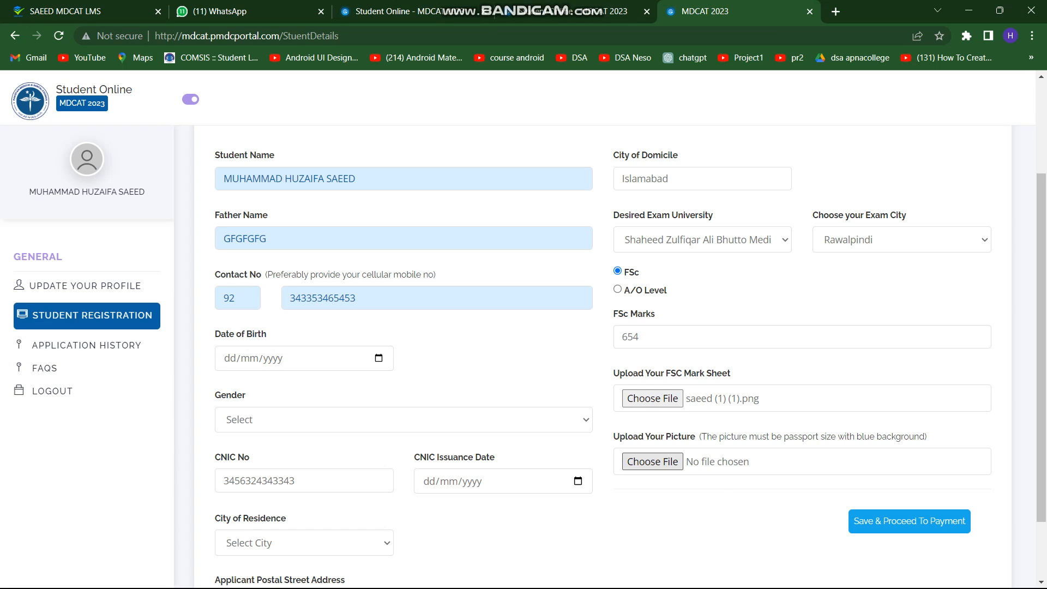
click(652, 461)
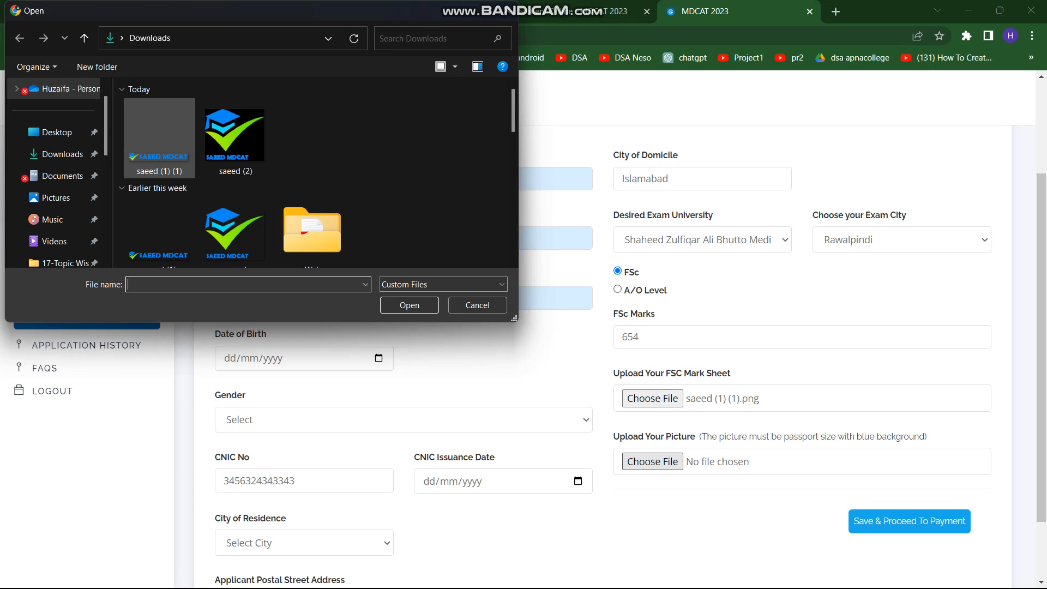
click(235, 139)
click(409, 304)
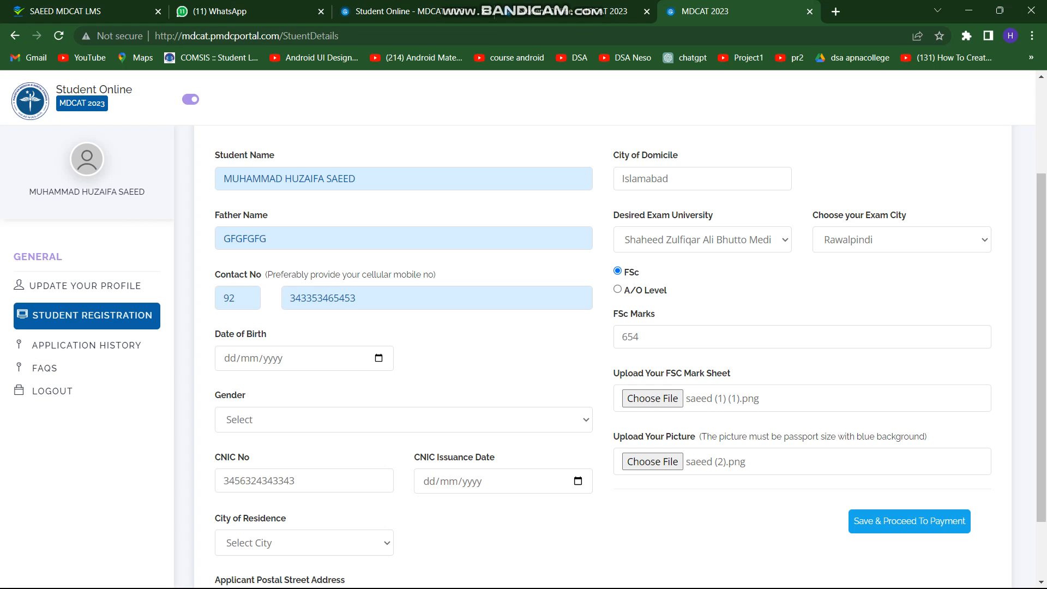
click(272, 359)
Set date of birth to 09/02/1999 and gender to Male
click(379, 358)
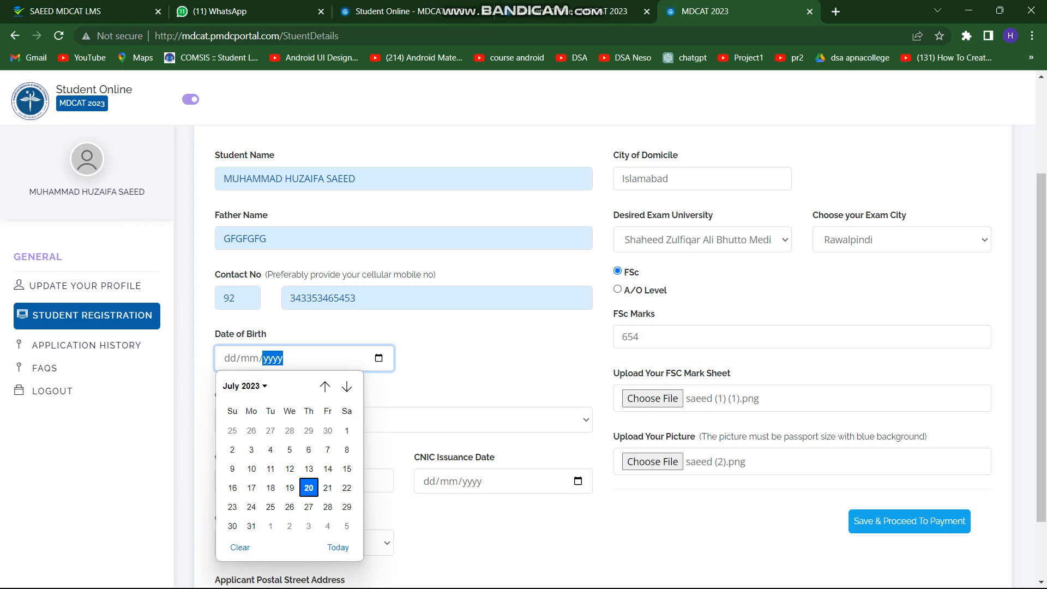
click(244, 386)
scroll(269, 452, up, 2)
scroll(284, 474, up, 5)
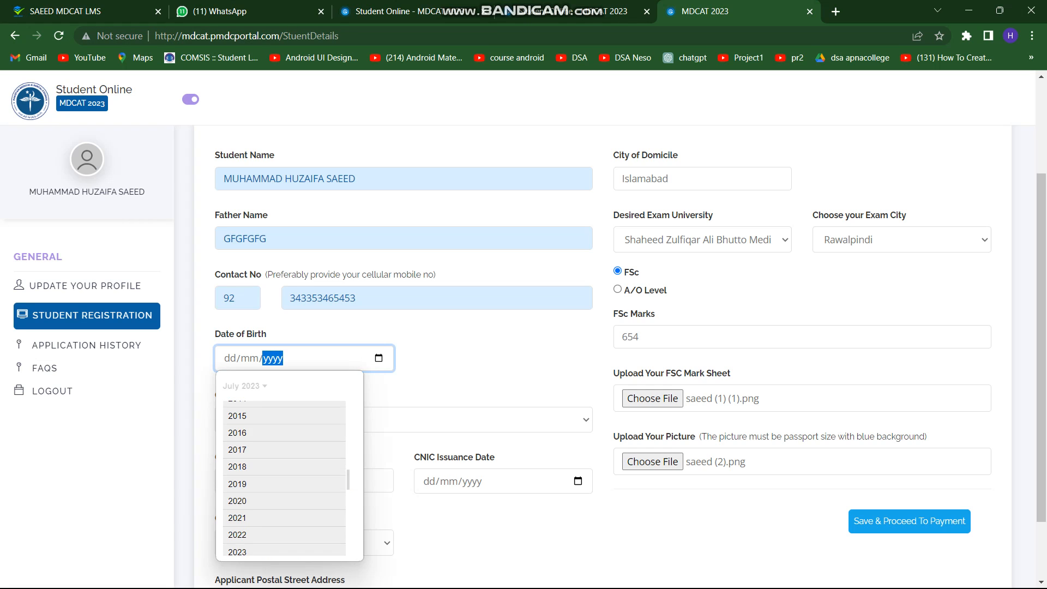
click(237, 439)
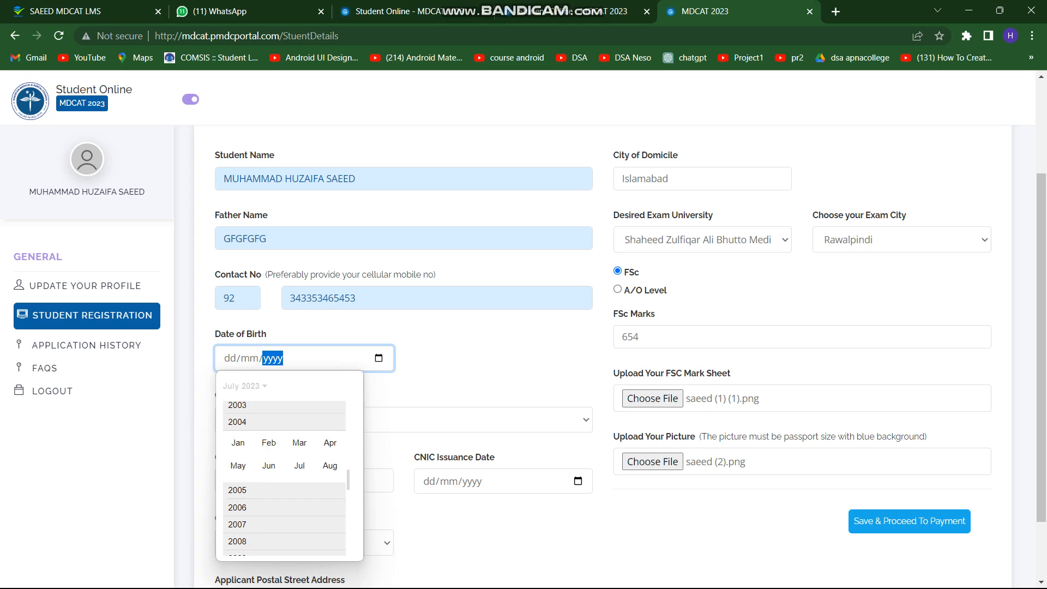
scroll(267, 474, up, 3)
click(237, 439)
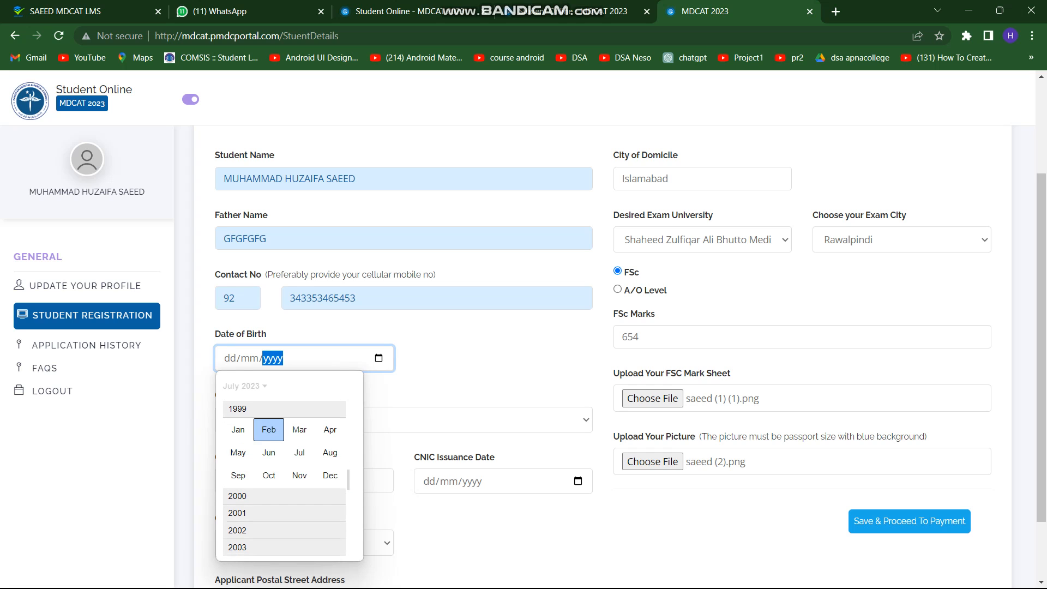
click(268, 429)
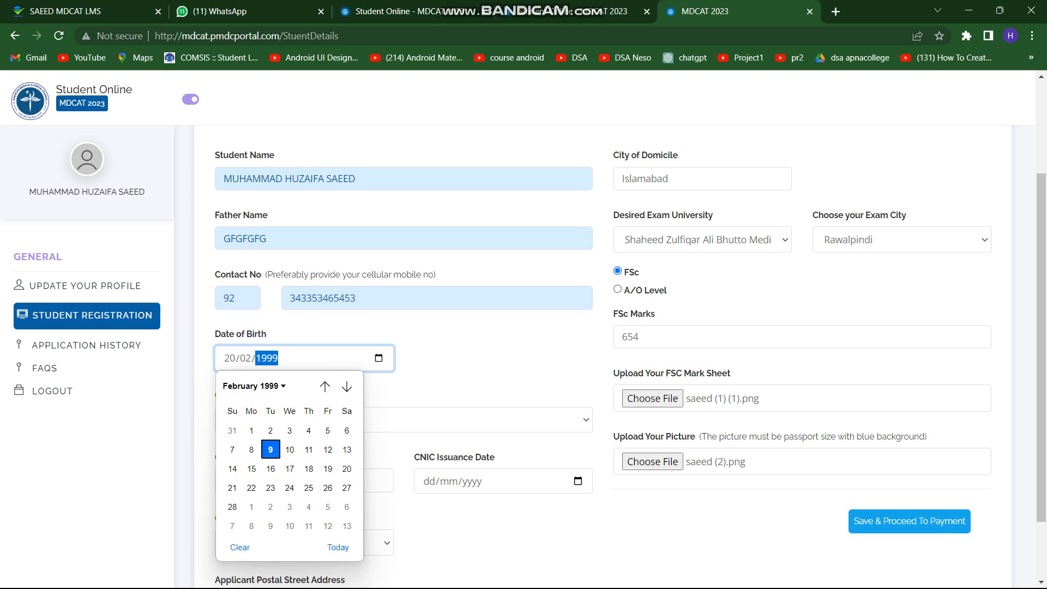
click(271, 448)
click(273, 420)
click(238, 453)
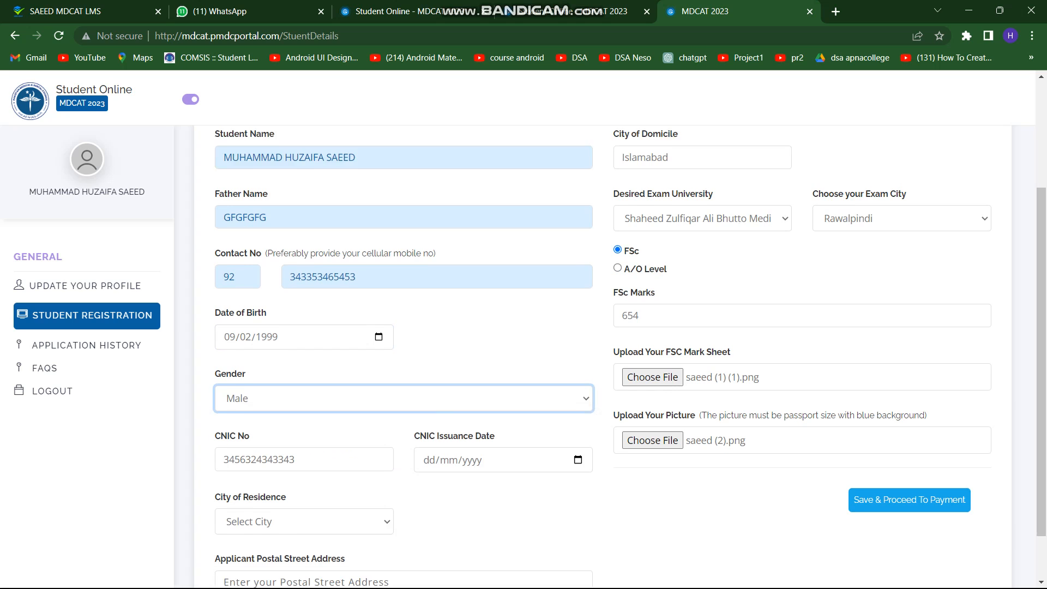
Set the CNIC issuance date to 04/06/2019
scroll(237, 453, down, 1)
click(449, 413)
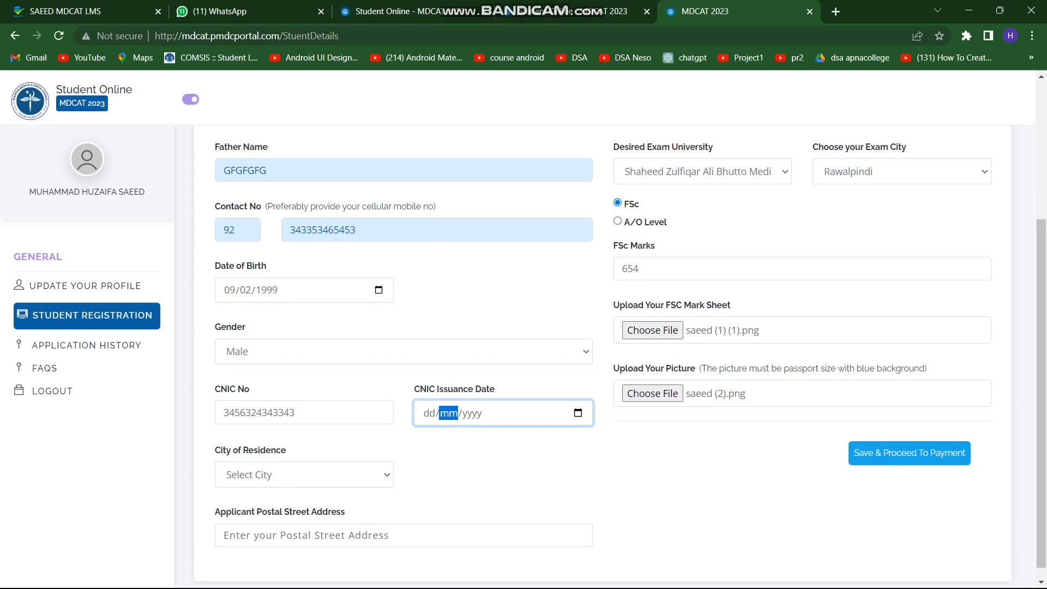
click(578, 413)
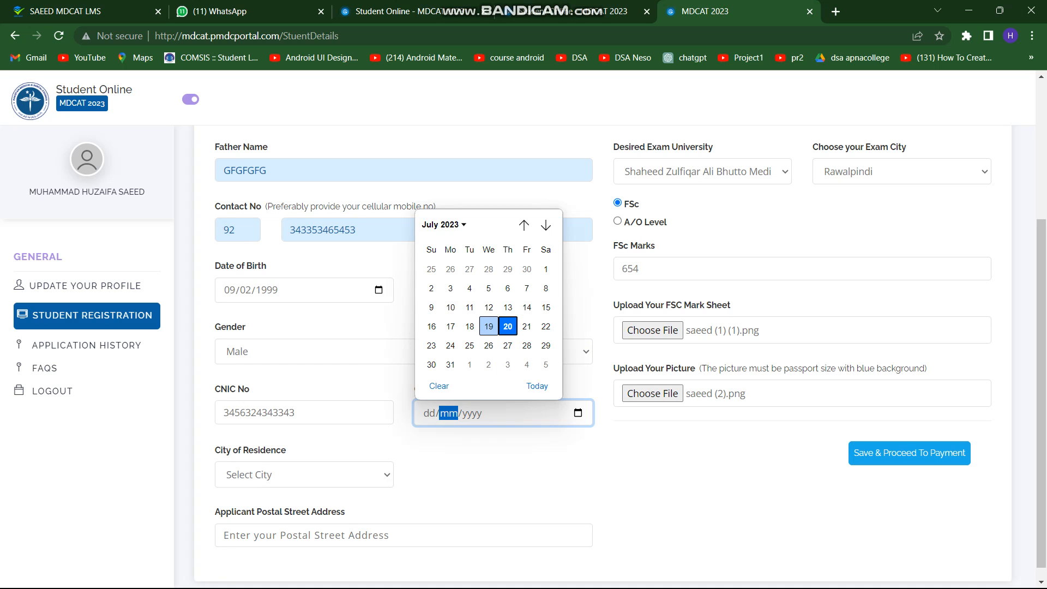
click(444, 225)
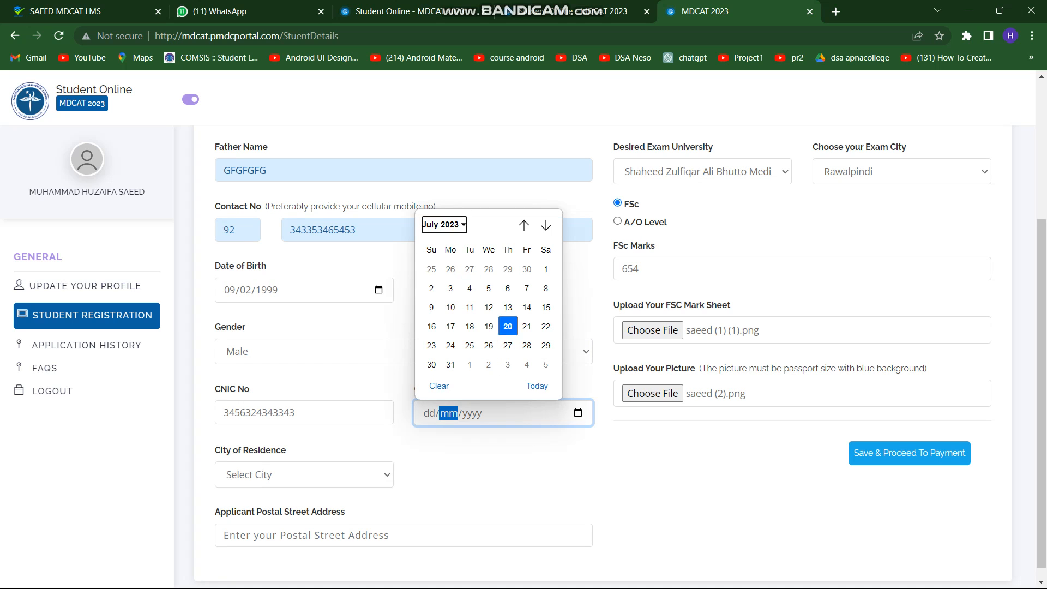
scroll(483, 316, up, 1)
click(469, 289)
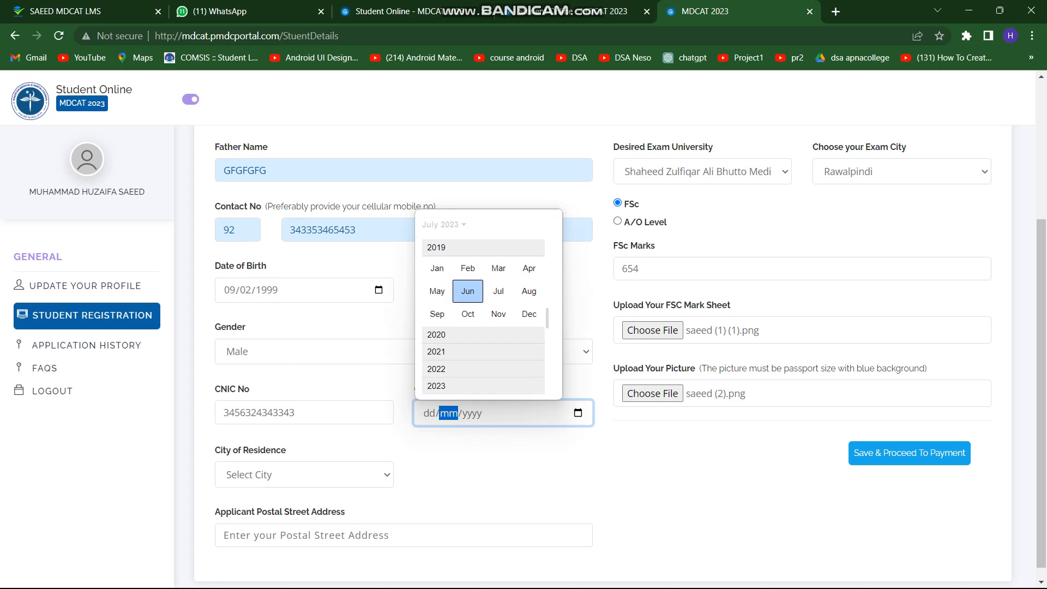
click(468, 290)
click(470, 287)
Choose Rawalpindi as city of residence and type the postal street address
scroll(469, 288, down, 1)
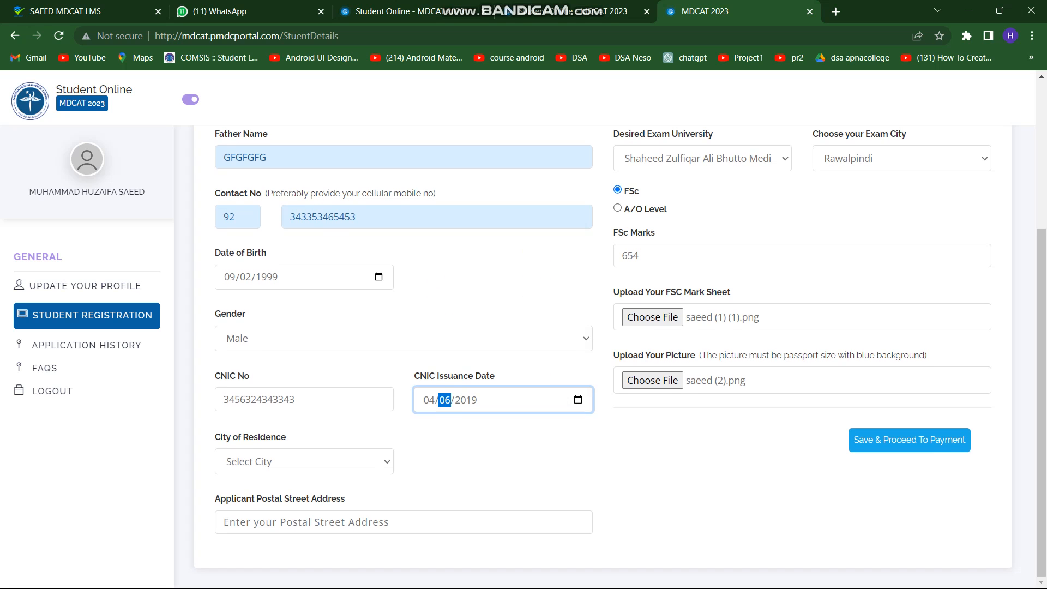
click(327, 461)
scroll(327, 319, down, 20)
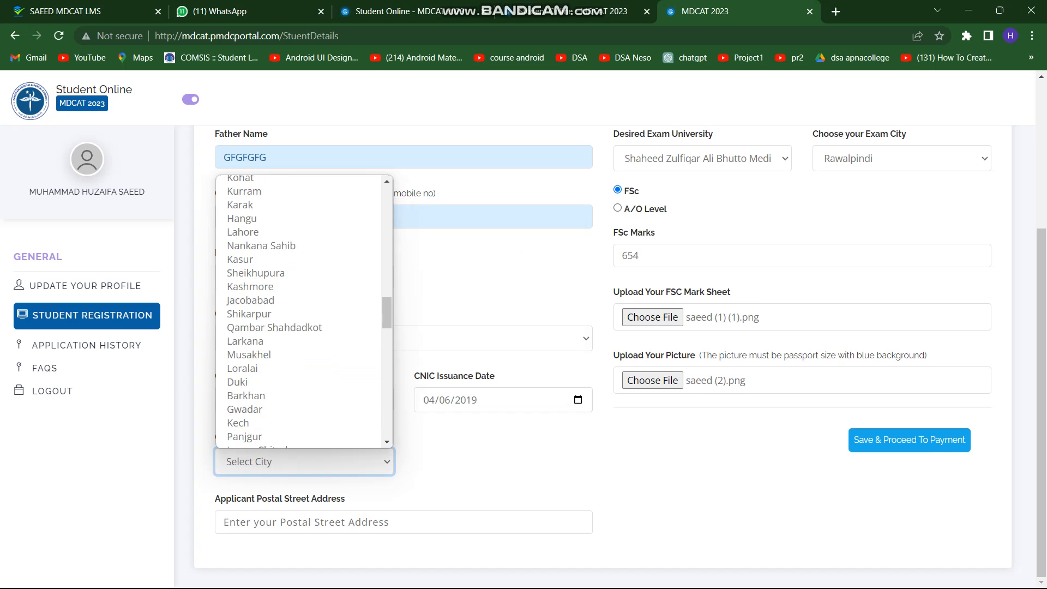
scroll(304, 311, down, 6)
scroll(299, 311, down, 1)
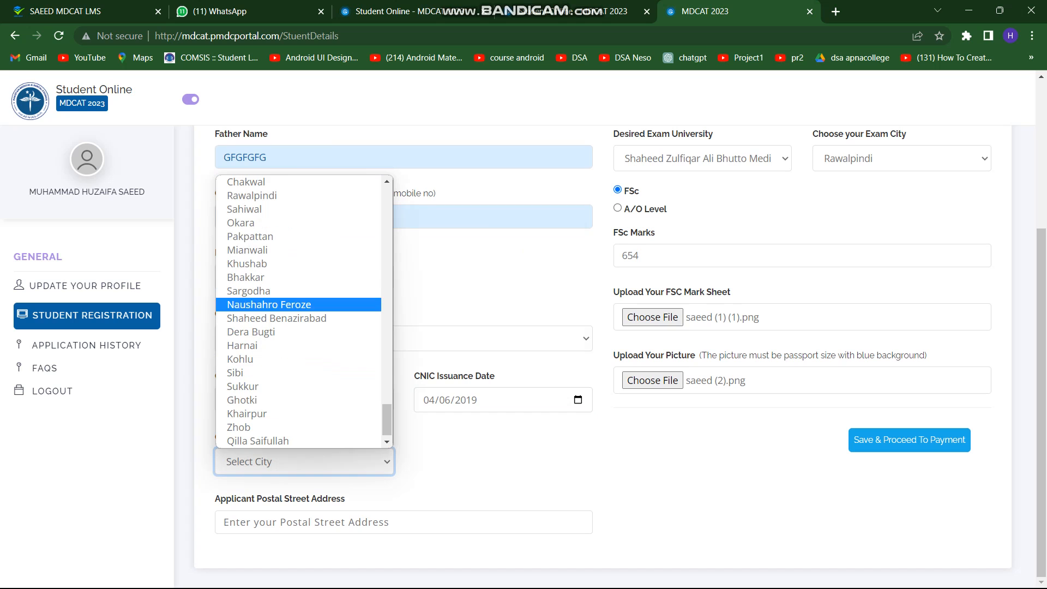
click(252, 195)
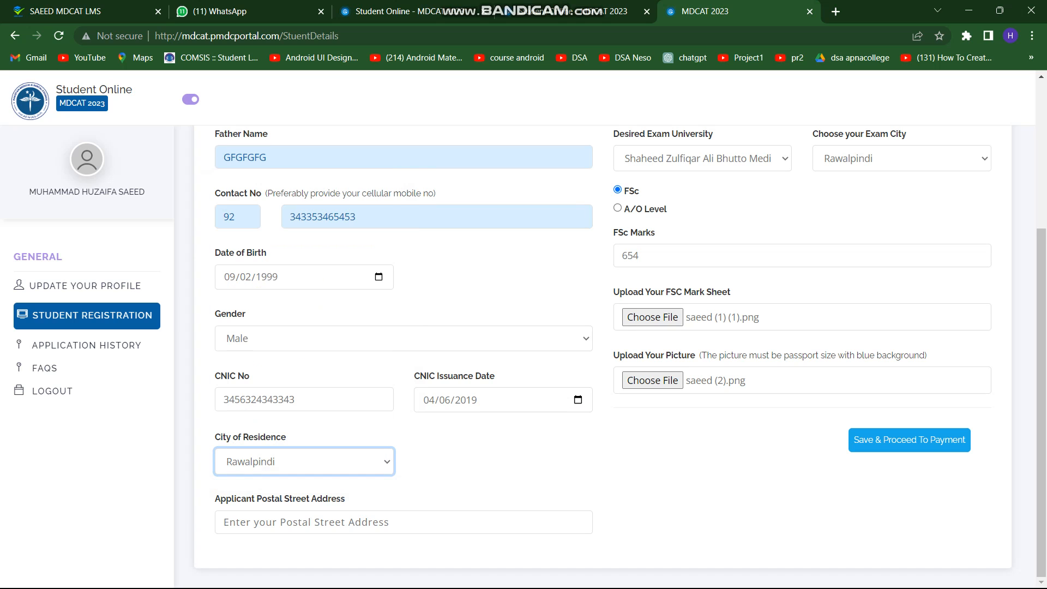
click(338, 522)
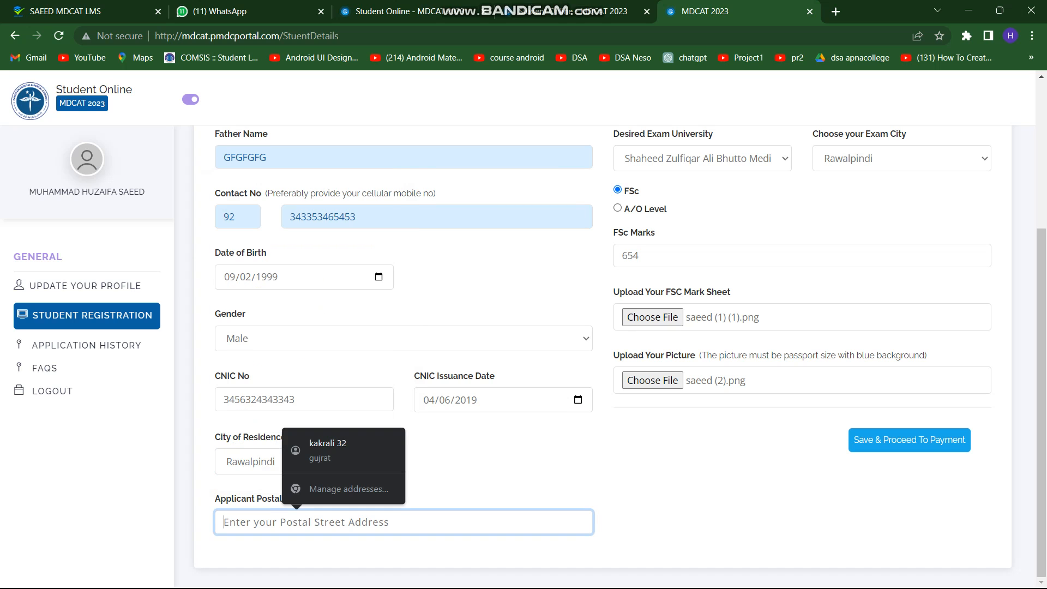
click(494, 472)
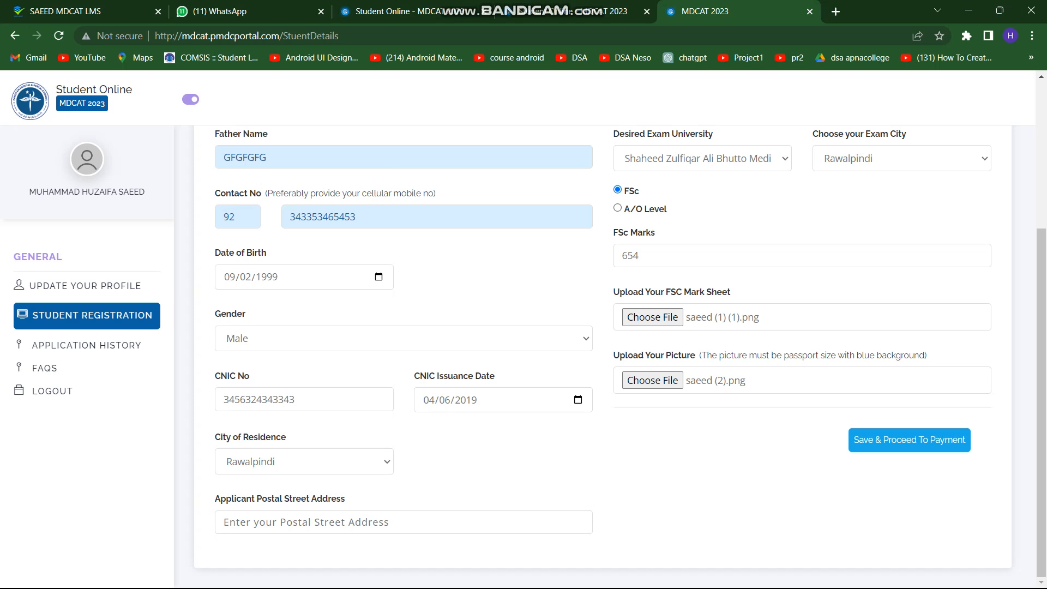
click(348, 521)
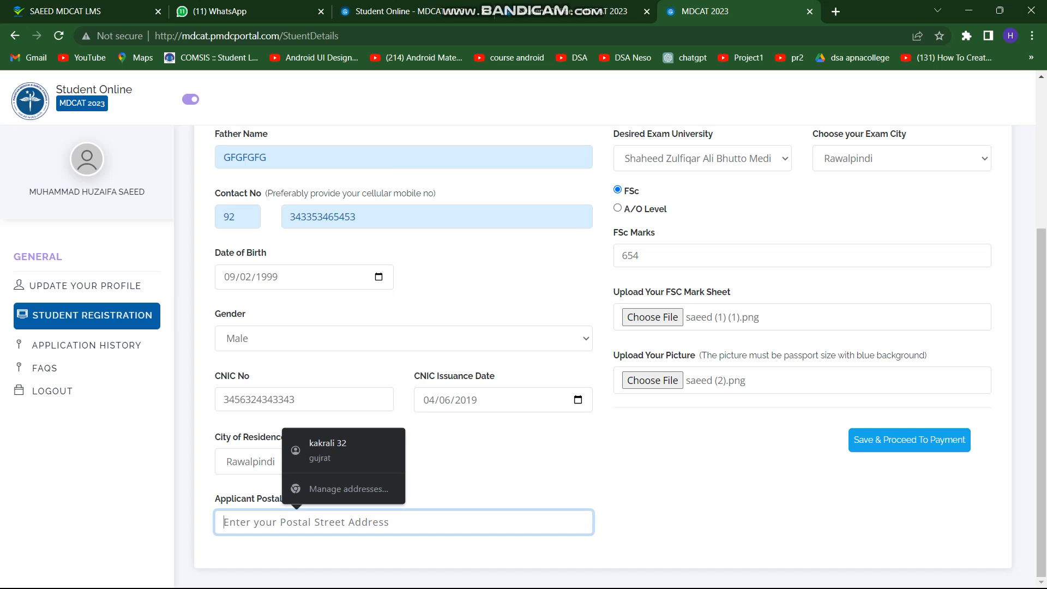
text(50980)
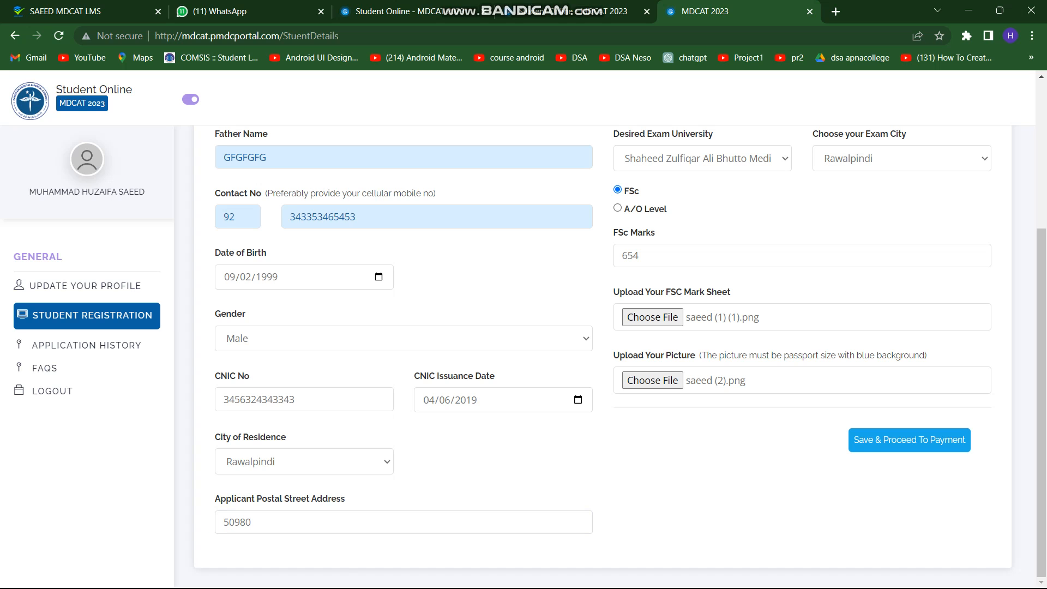
scroll(621, 355, up, 3)
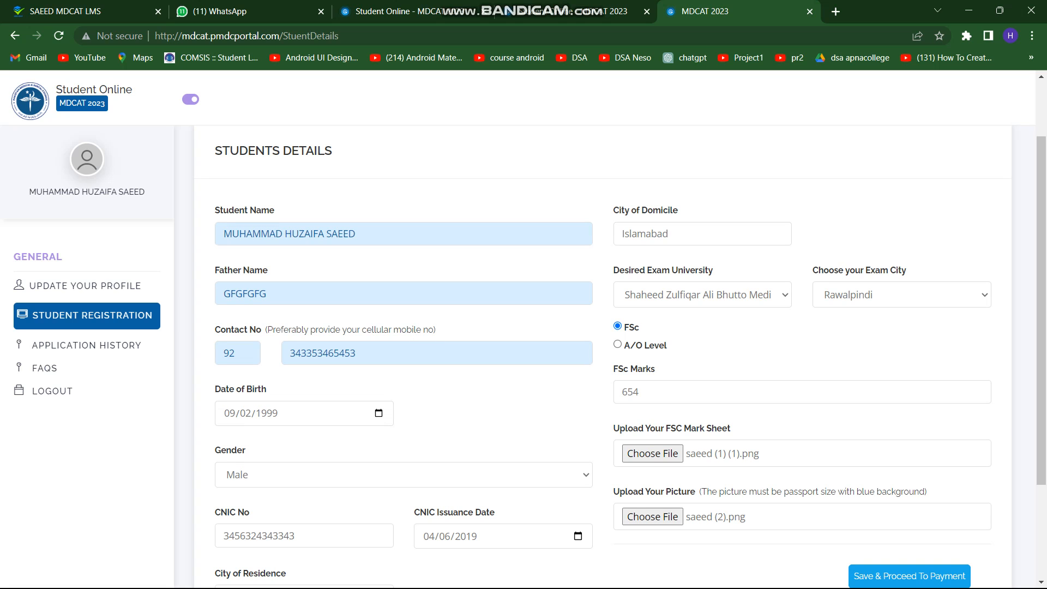
Check the father name, contact number and CNIC entries on the form
scroll(975, 391, down, 1)
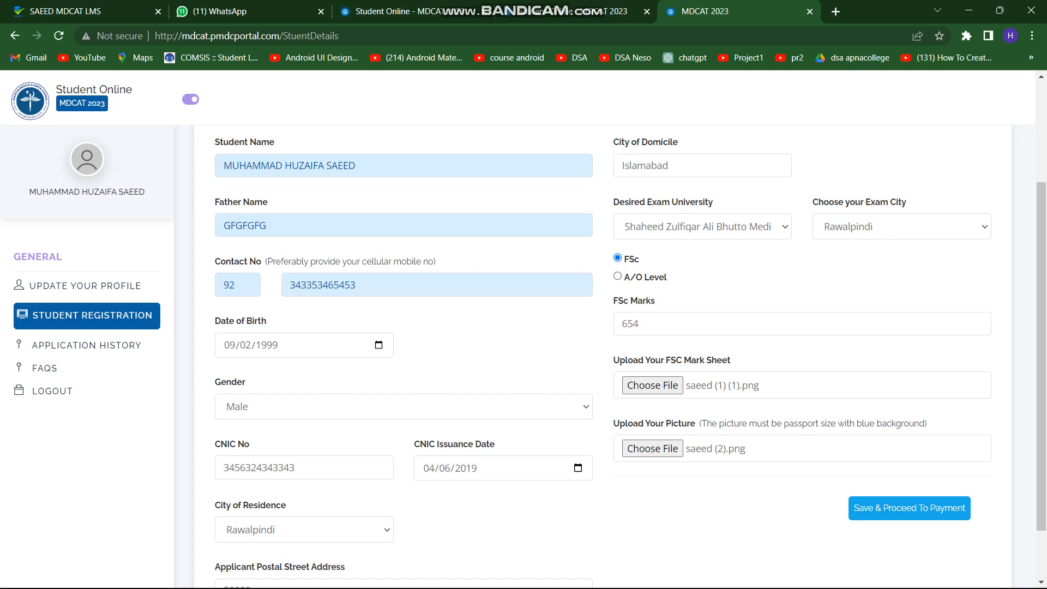
drag(267, 226, 248, 226)
click(252, 226)
drag(356, 285, 289, 285)
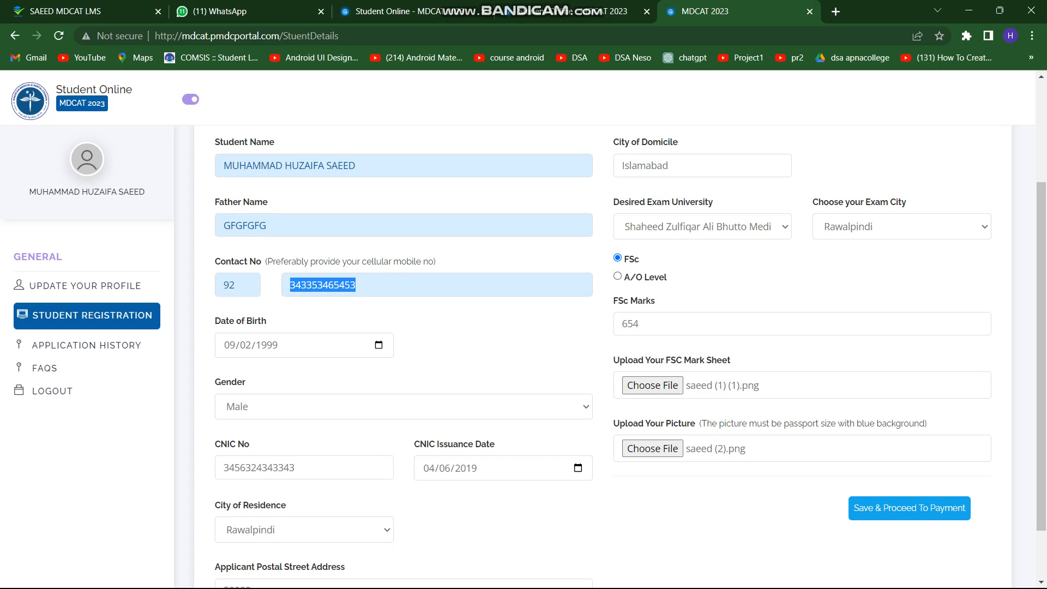
click(323, 284)
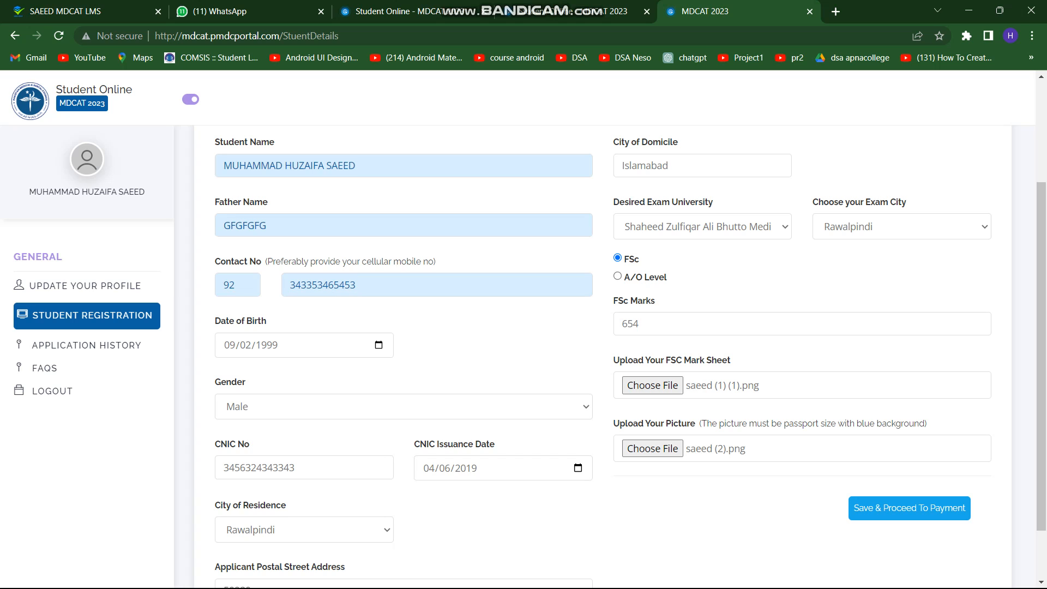
drag(296, 468, 223, 468)
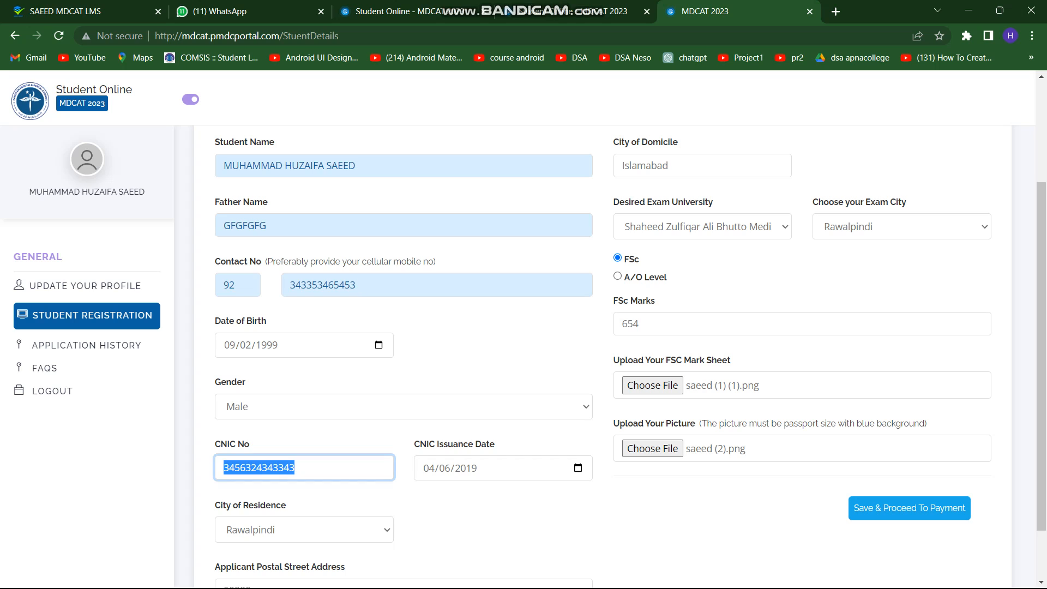
Replace the FSc marks value 654 with 1105
drag(640, 323, 621, 323)
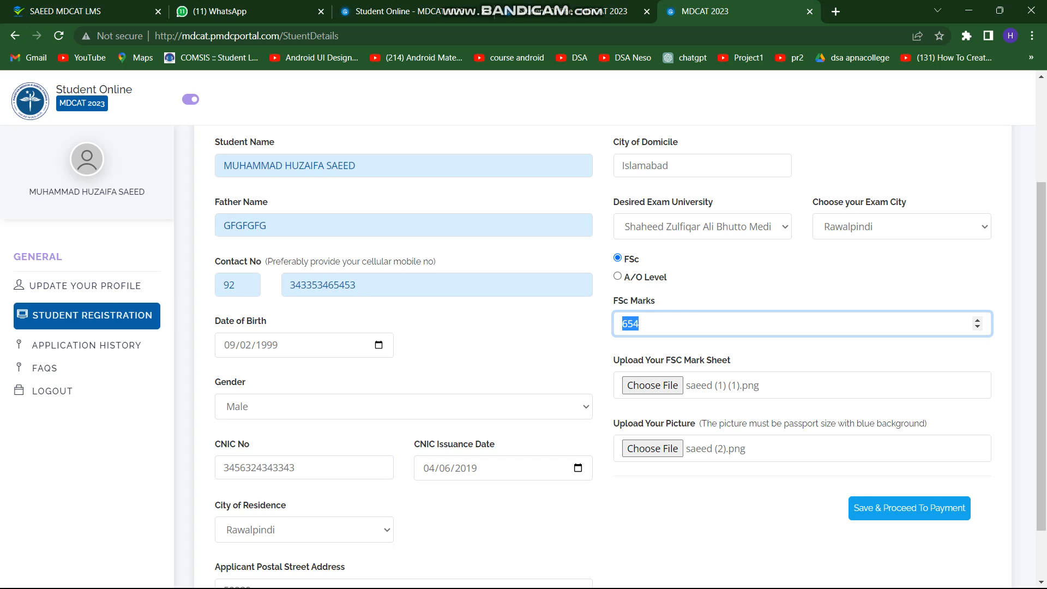
text(1100)
key(BackSpace)
text(5)
Re-check the CNIC number, father name and the FSc marks value 1105
double_click(295, 468)
drag(269, 226, 221, 225)
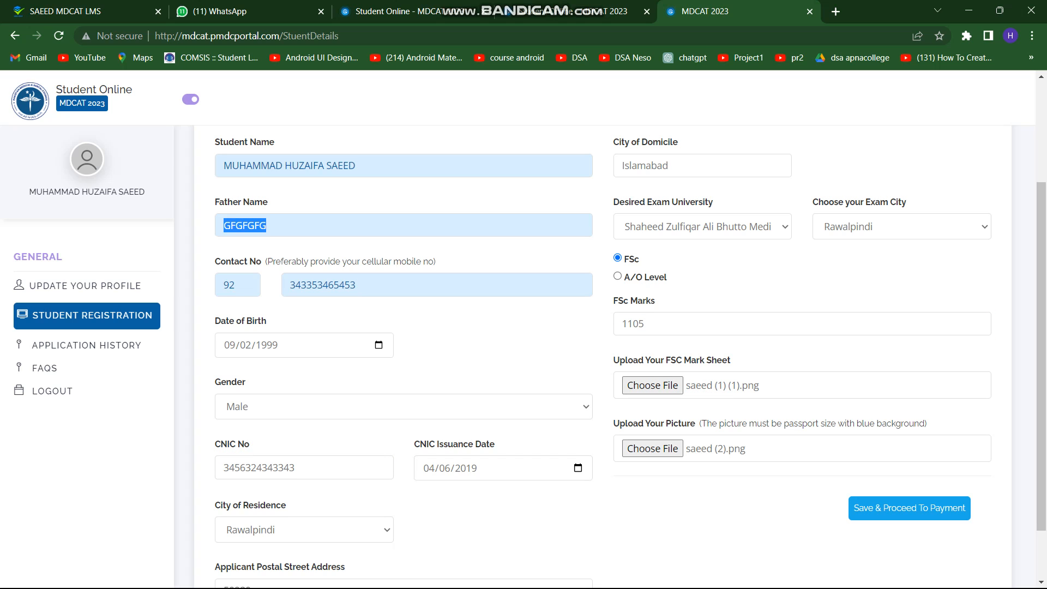
click(268, 226)
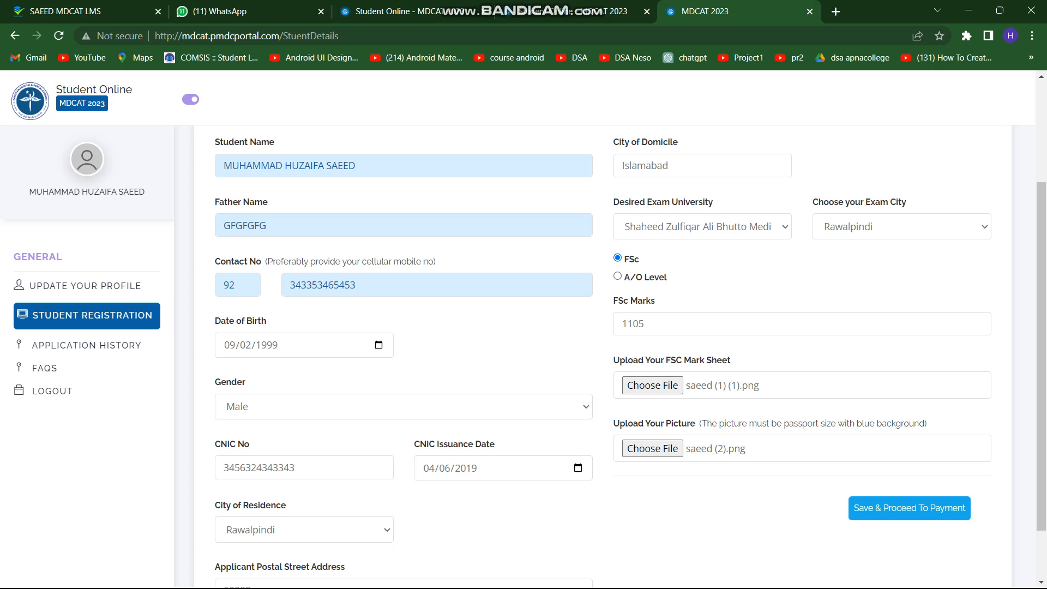
double_click(645, 324)
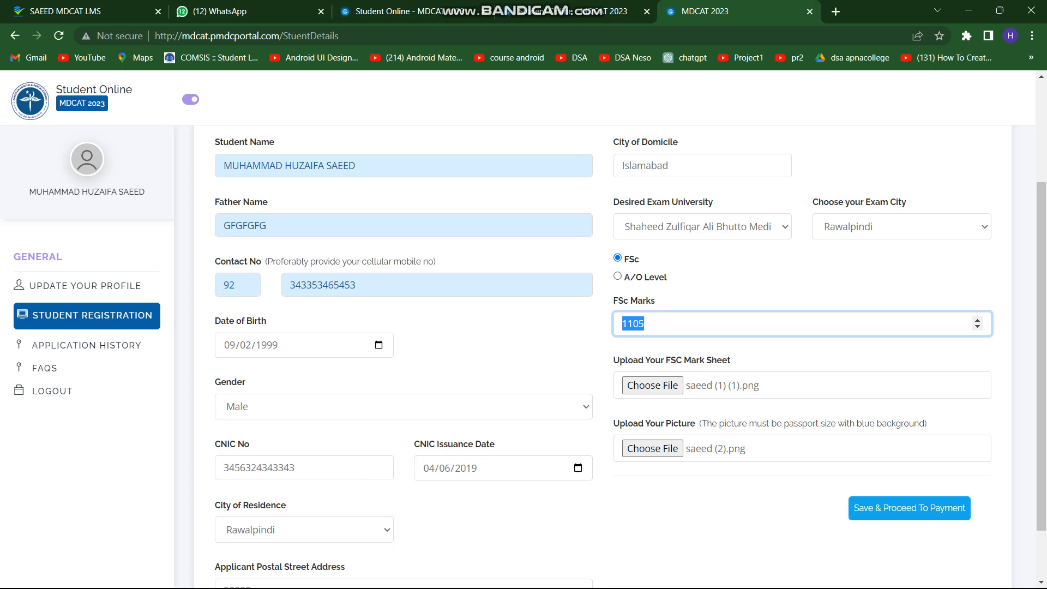
Save & Proceed To Payment, then review the CNIC issuance date and postal address in Student Details
click(644, 324)
click(909, 507)
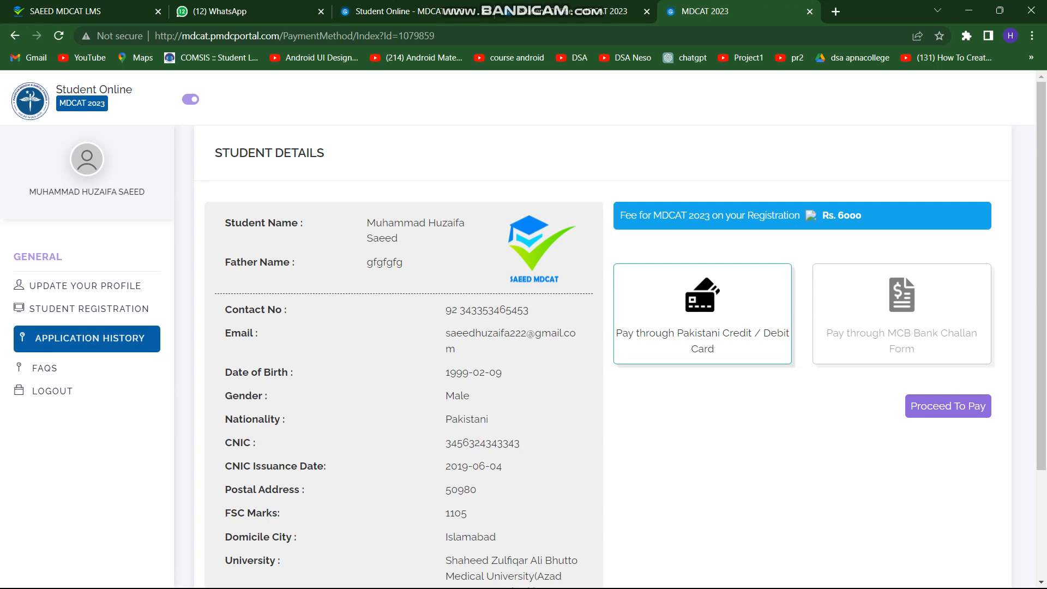
scroll(600, 327, down, 3)
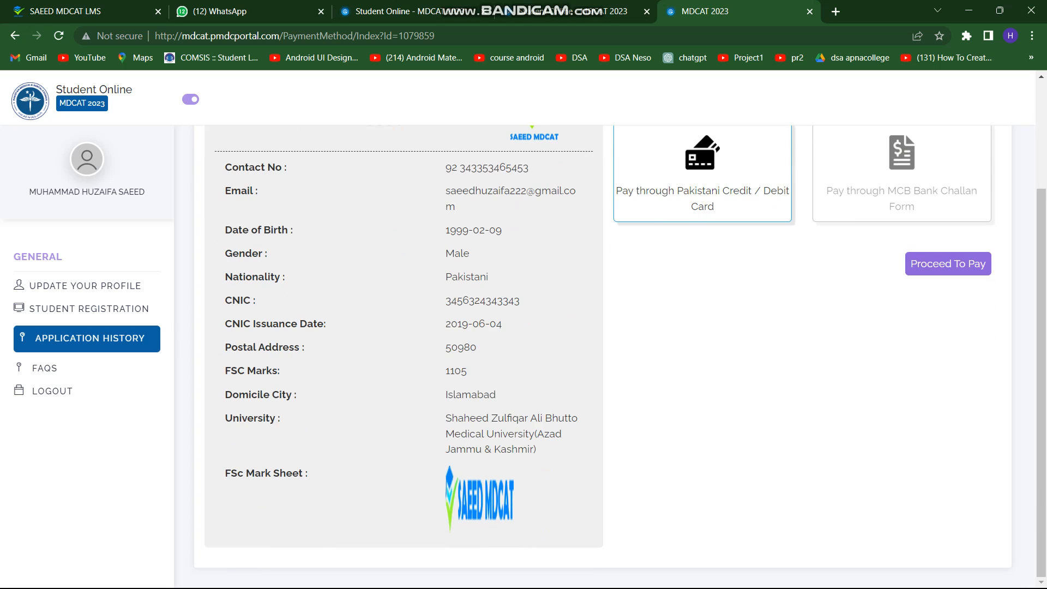
scroll(599, 327, up, 3)
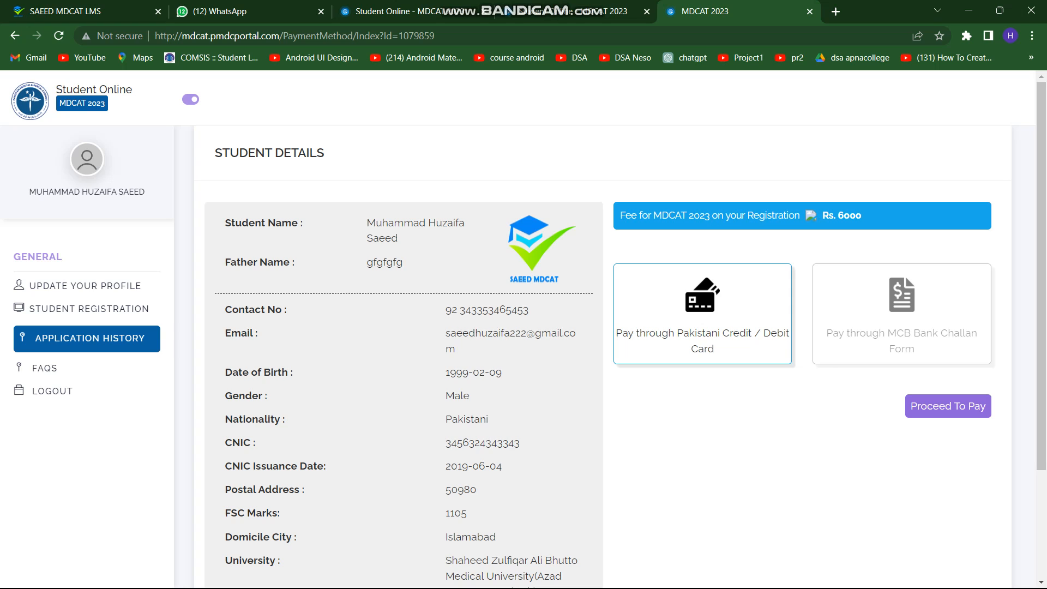
scroll(599, 327, down, 3)
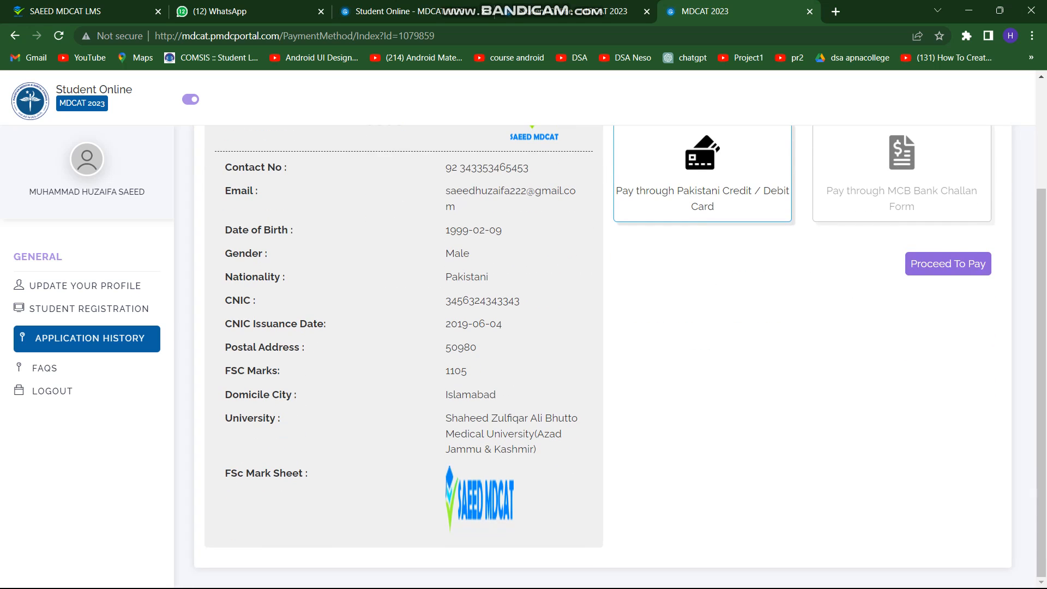
drag(519, 301, 451, 324)
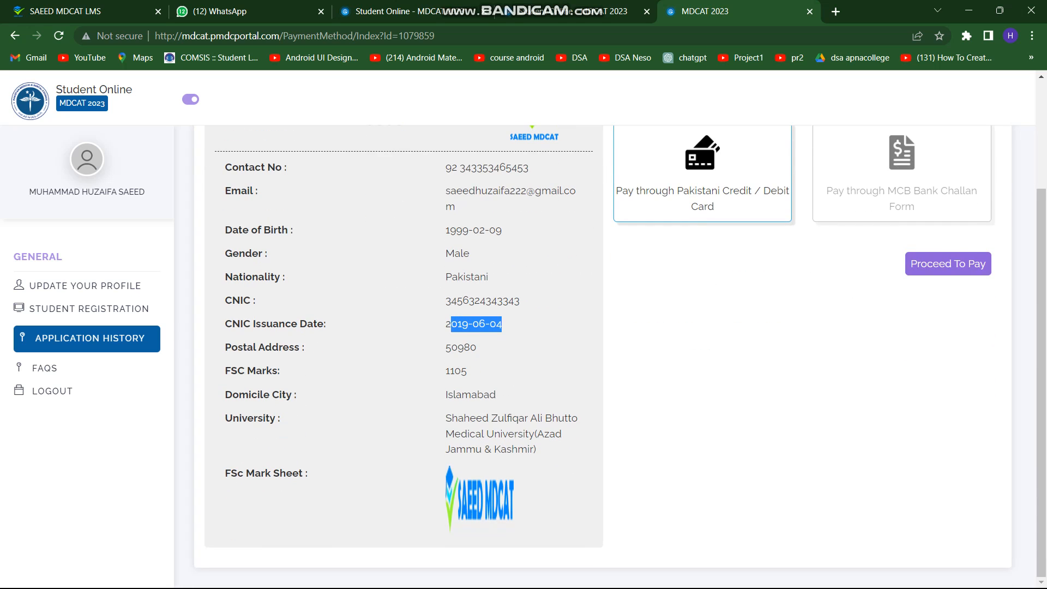
double_click(461, 347)
scroll(457, 388, up, 3)
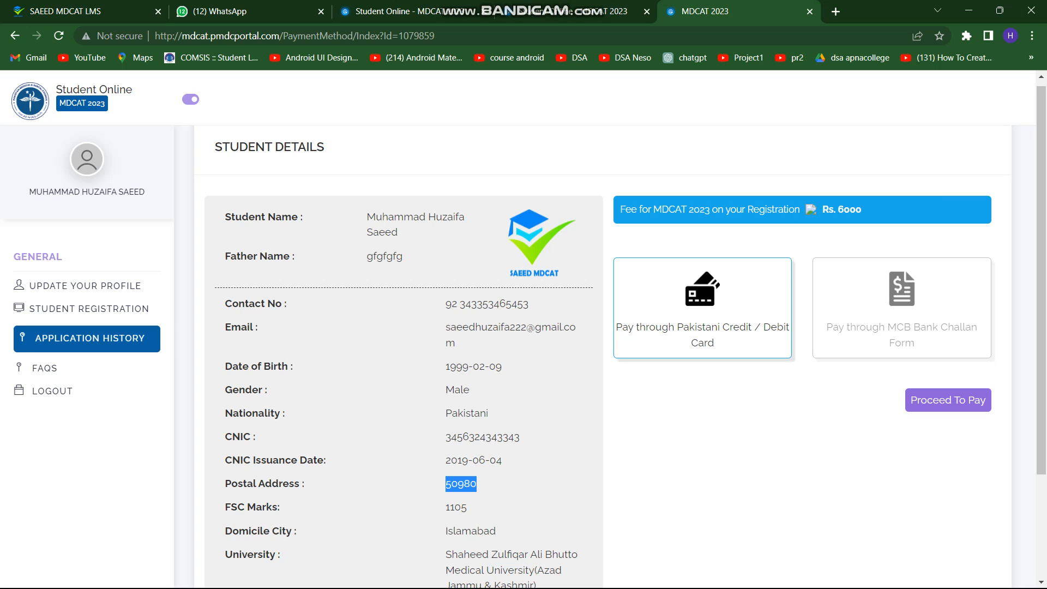
Leave the card gateway and generate the MCB Bank Challan Form as the payment method
click(461, 484)
key(F5)
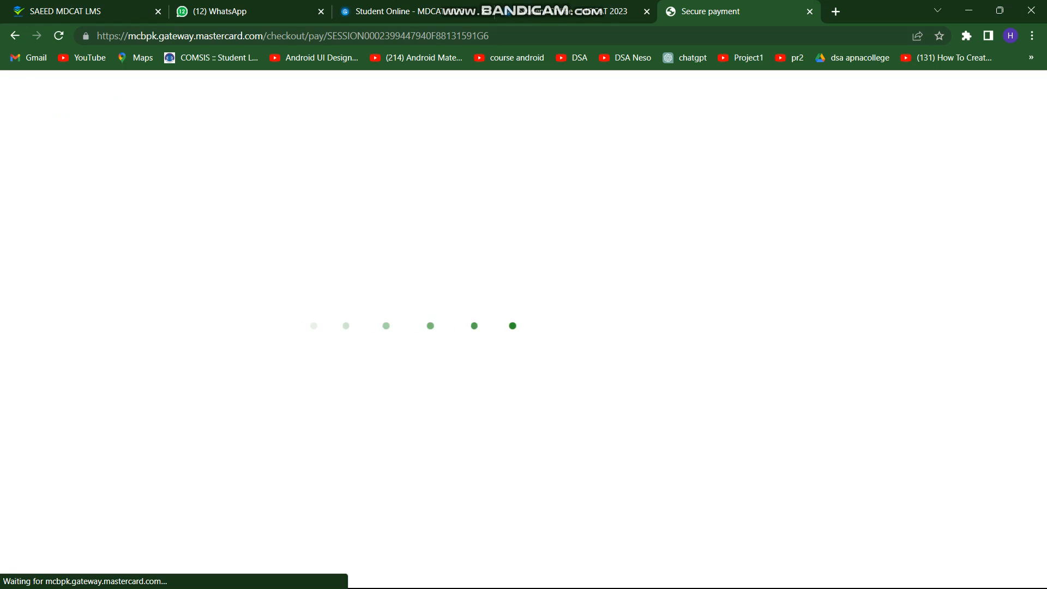
key(alt+Left)
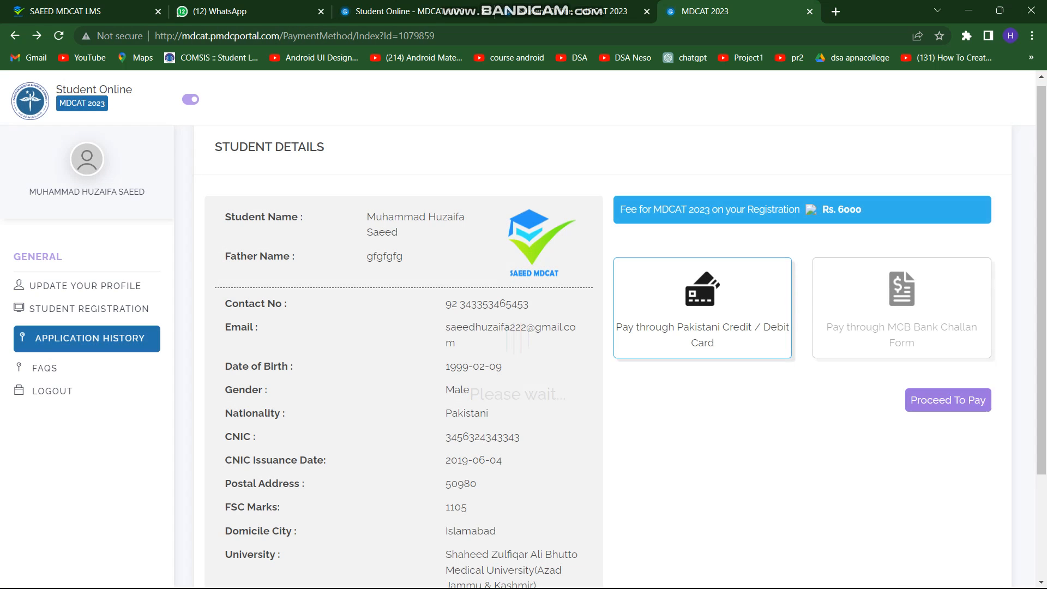
click(901, 308)
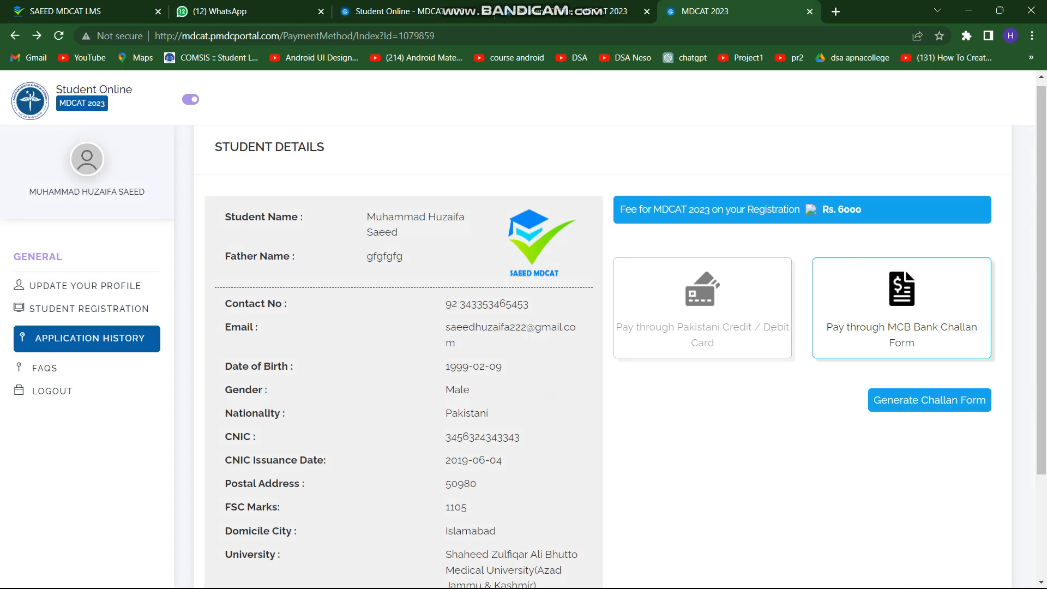
click(928, 400)
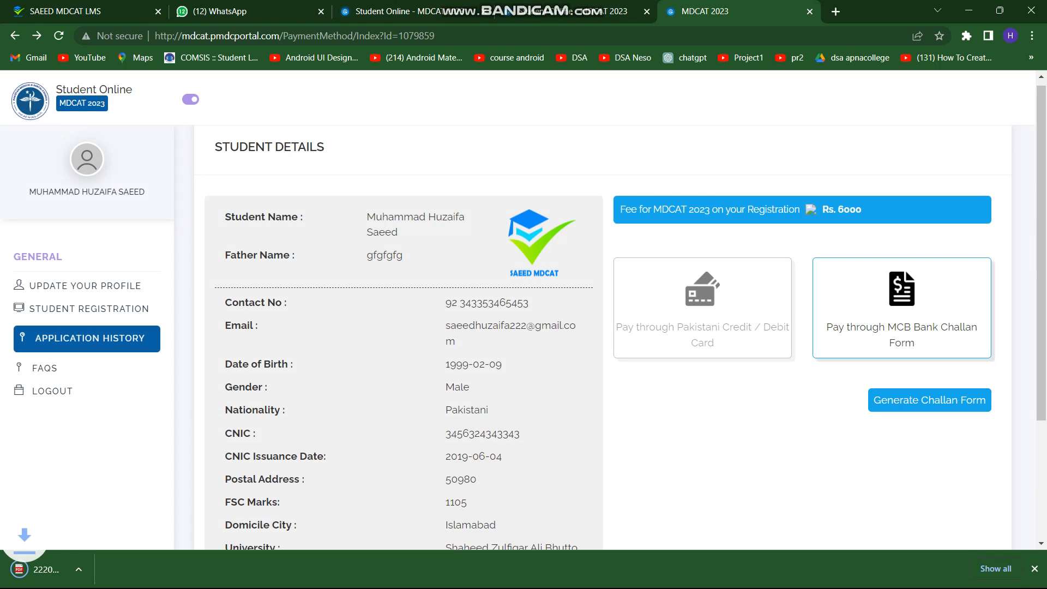
Open the downloaded MCB challan PDF and review its 6030/- total
click(81, 569)
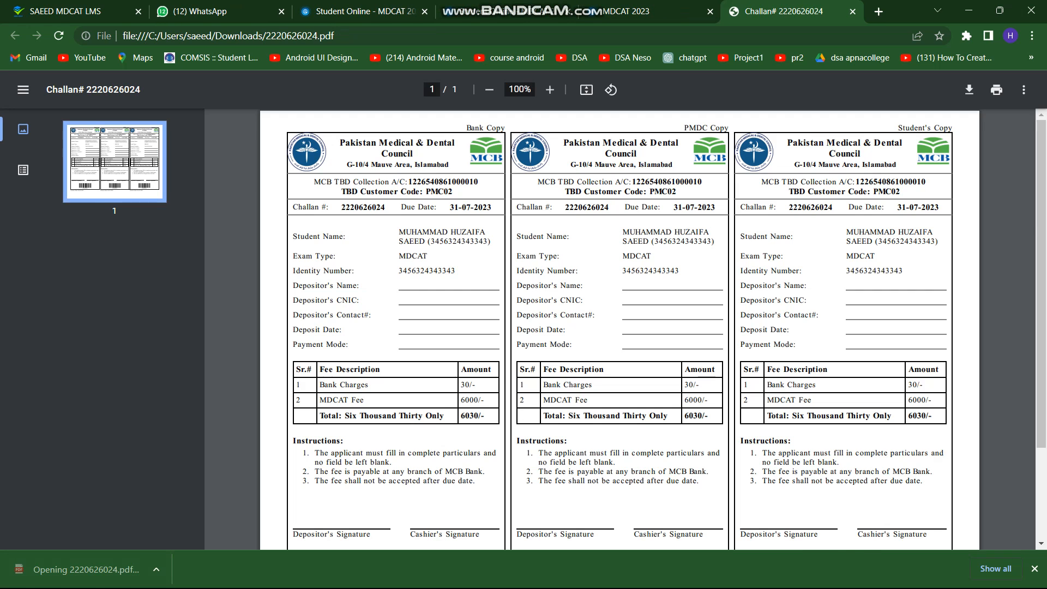
scroll(619, 329, down, 3)
scroll(619, 329, up, 3)
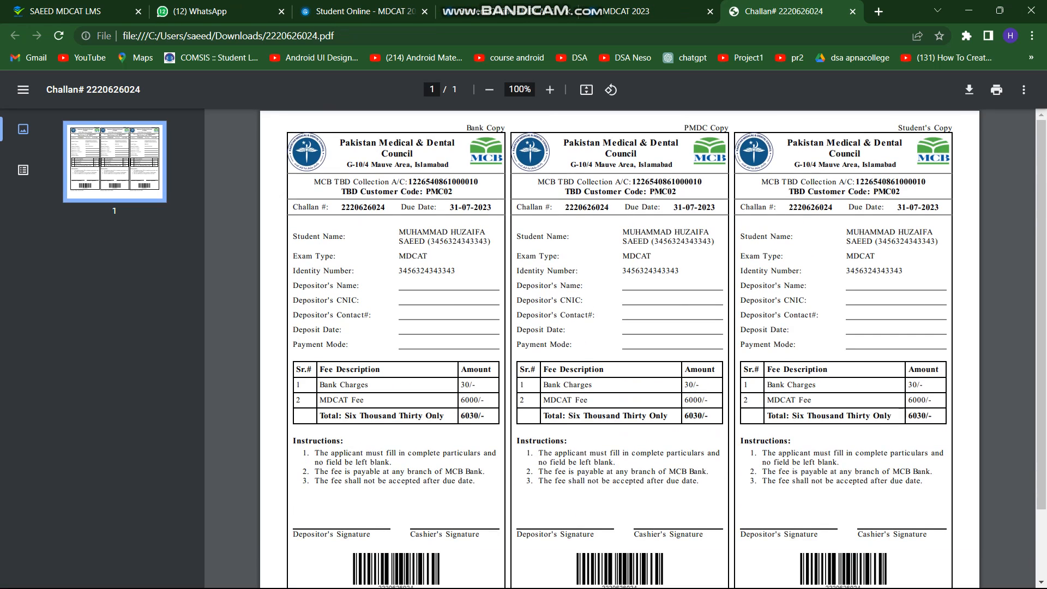
scroll(692, 338, down, 2)
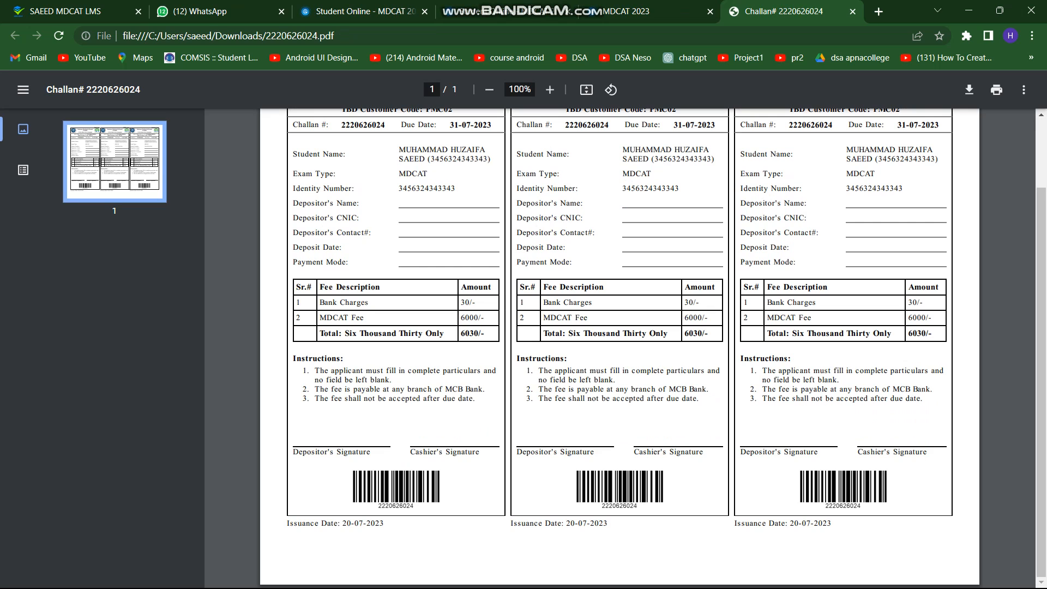
drag(688, 333, 321, 334)
click(321, 333)
scroll(619, 349, up, 2)
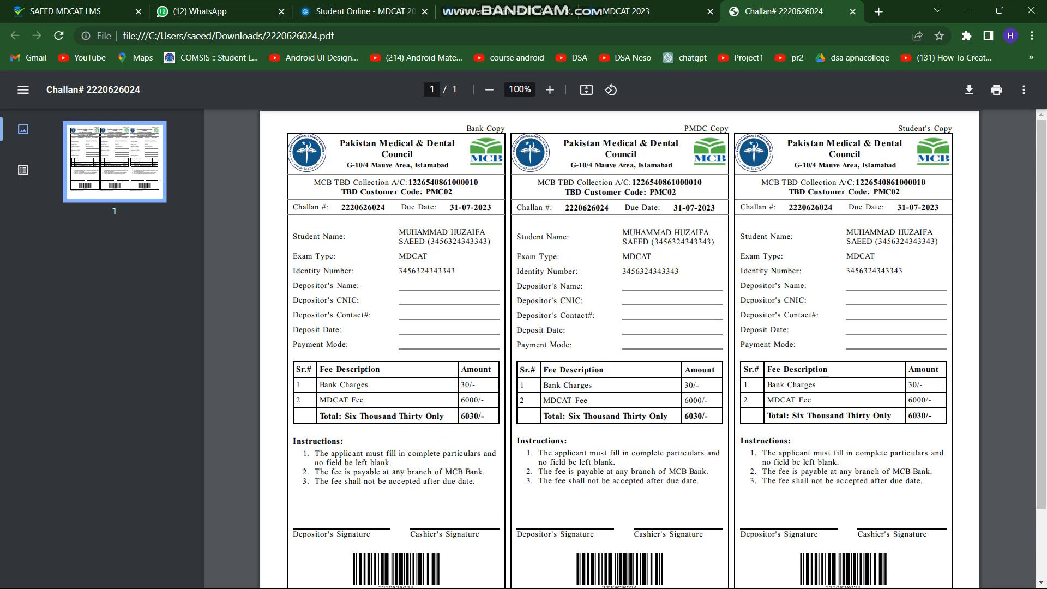
Back on the MDCAT 2023 portal, check Student Registration shows success with payment Pending
click(636, 10)
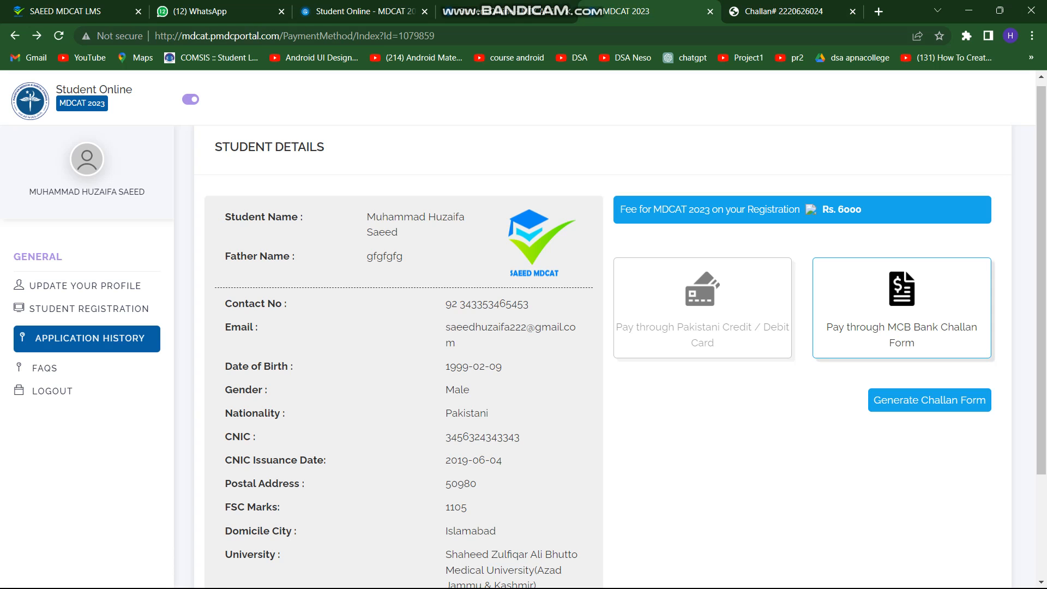
click(92, 309)
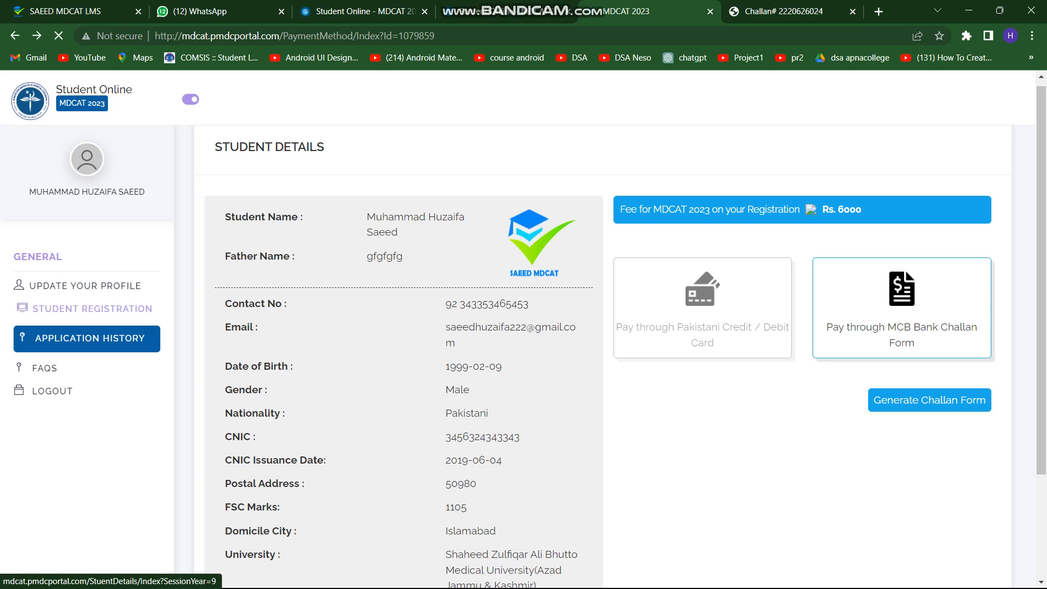
drag(344, 327, 309, 326)
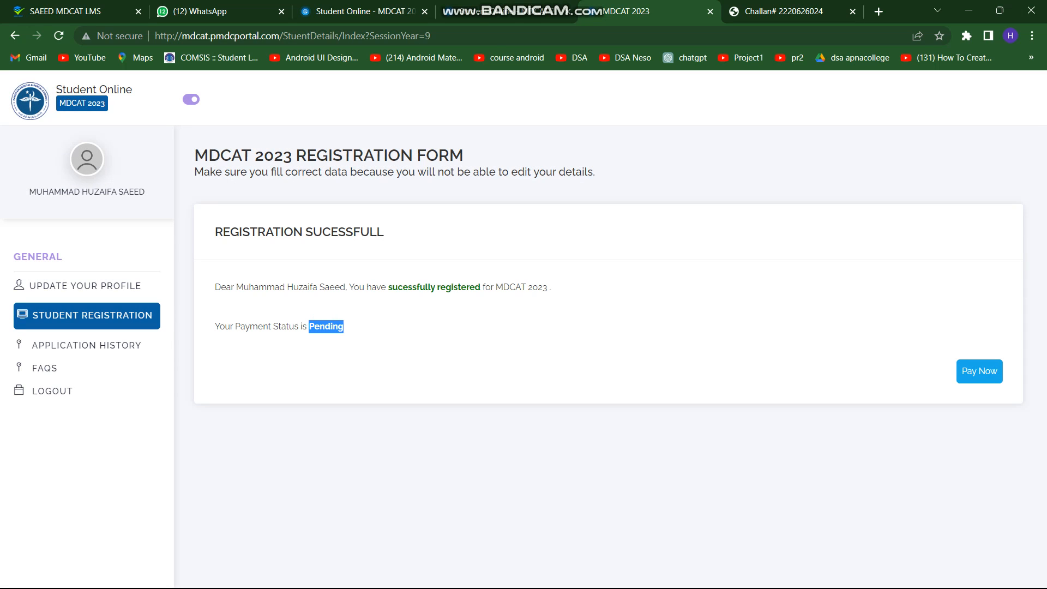